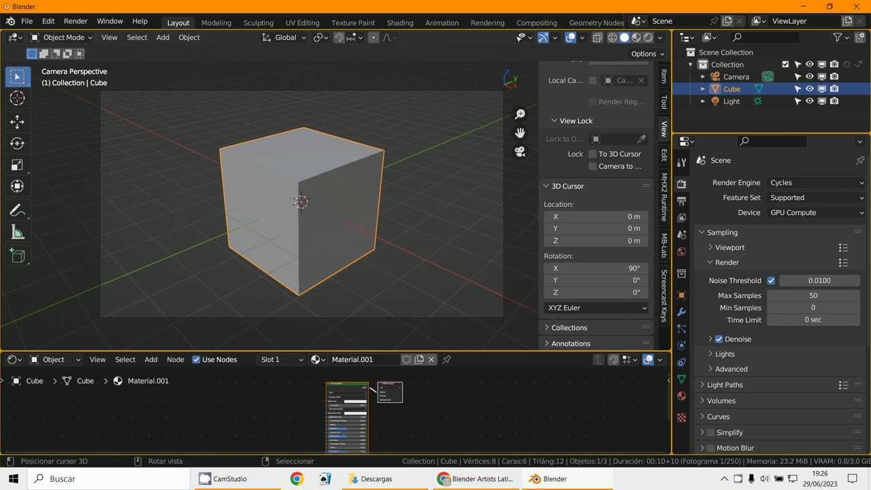
Widen the Outliner and Properties editors to about half the window and extend the Outliner's height
drag(672, 273, 460, 272)
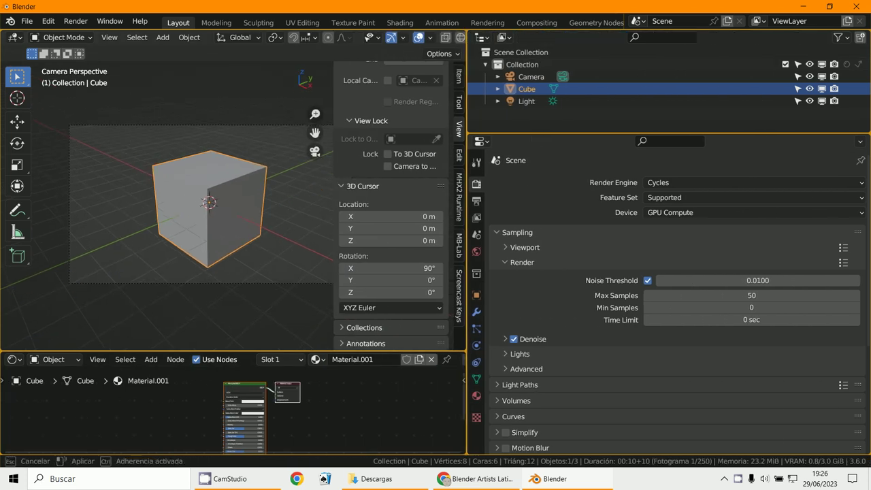
drag(668, 133, 667, 234)
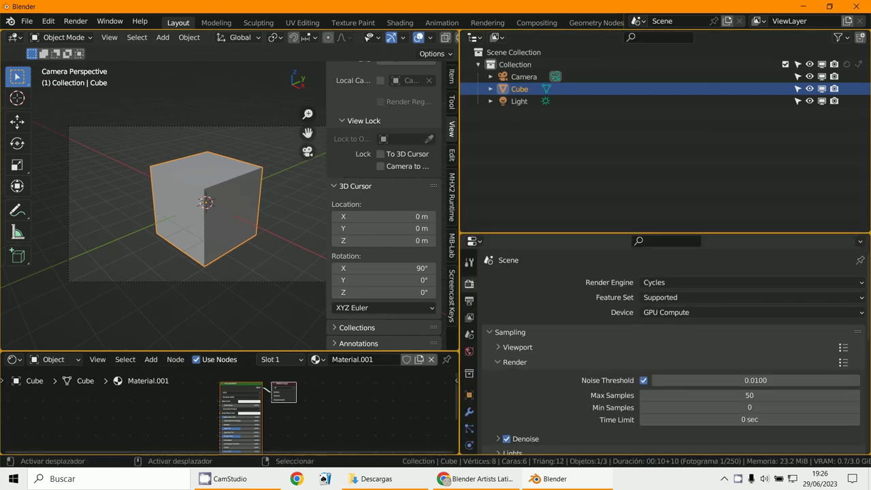
Switch to File Explorer, open the WoodFlooring042_2k folder in Descargas, and view the WoodFlooring042_COL_2K image up close
key(alt+Tab)
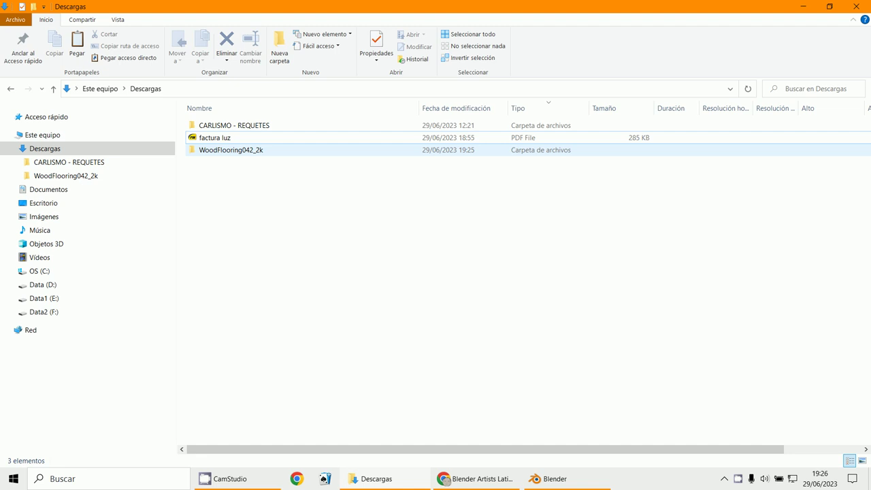
click(231, 150)
key(Return)
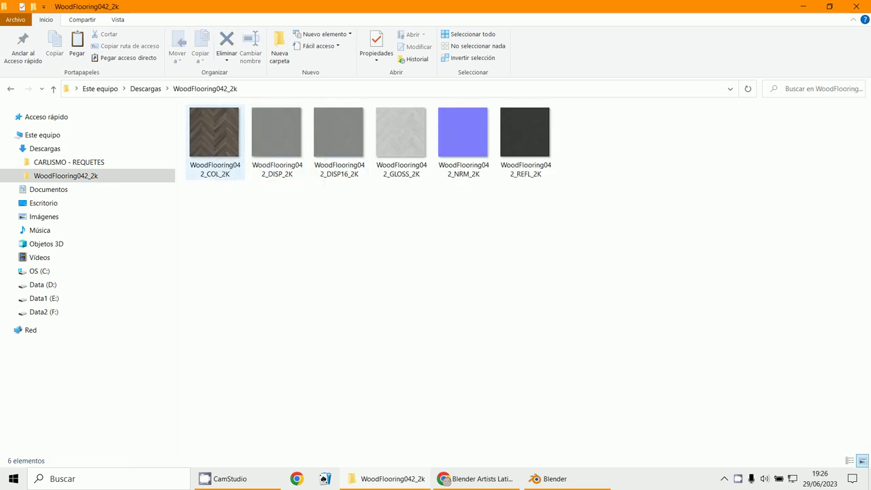
mouse_move(215, 140)
double_click(215, 139)
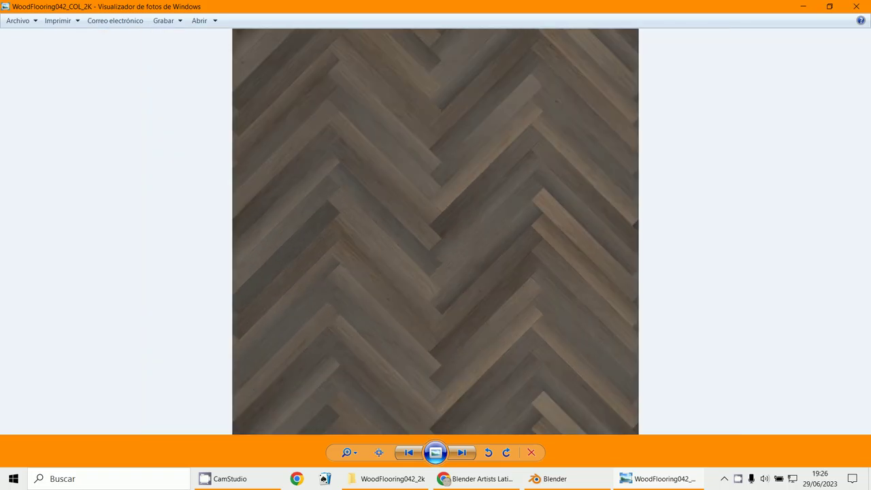
scroll(435, 231, up, 2)
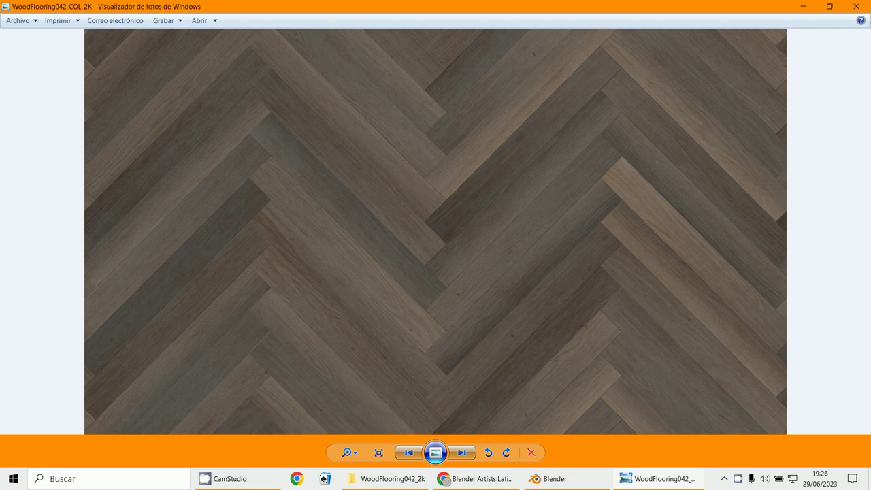
scroll(436, 231, down, 2)
click(857, 6)
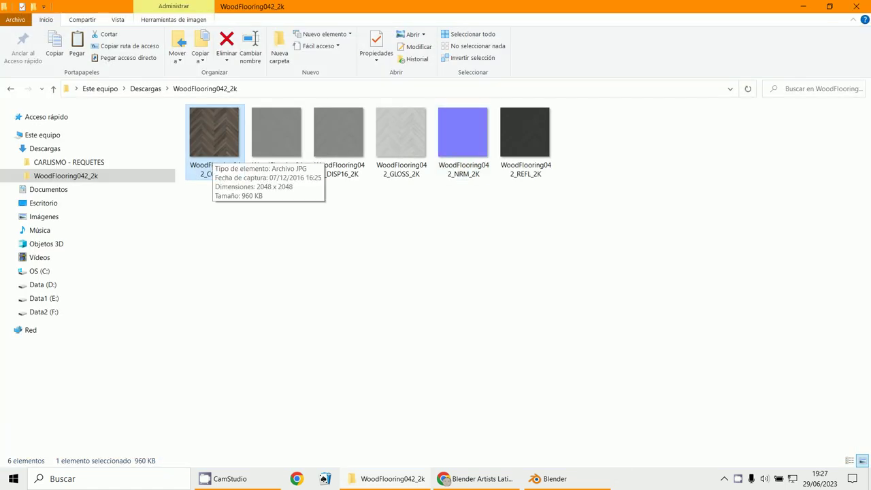
View the folder's remaining texture maps, from WoodFlooring042_DISP_2K through the GLOSS and NRM maps to REFL
double_click(277, 136)
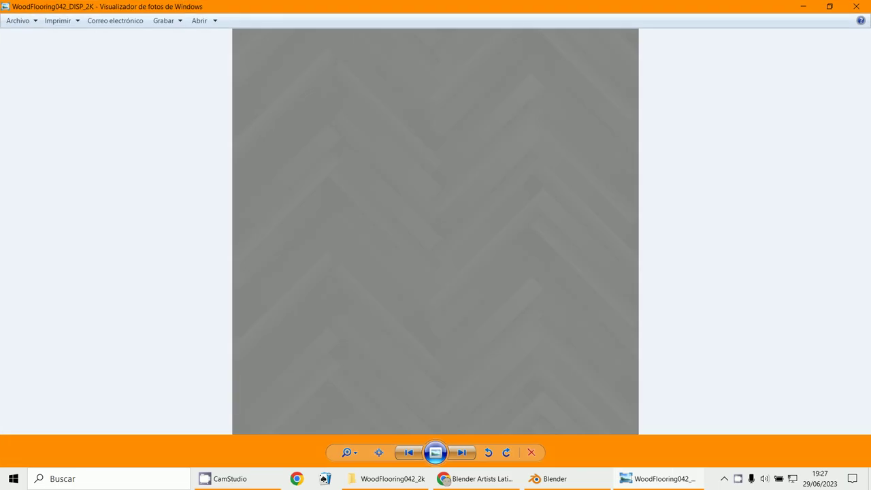
scroll(435, 232, up, 1)
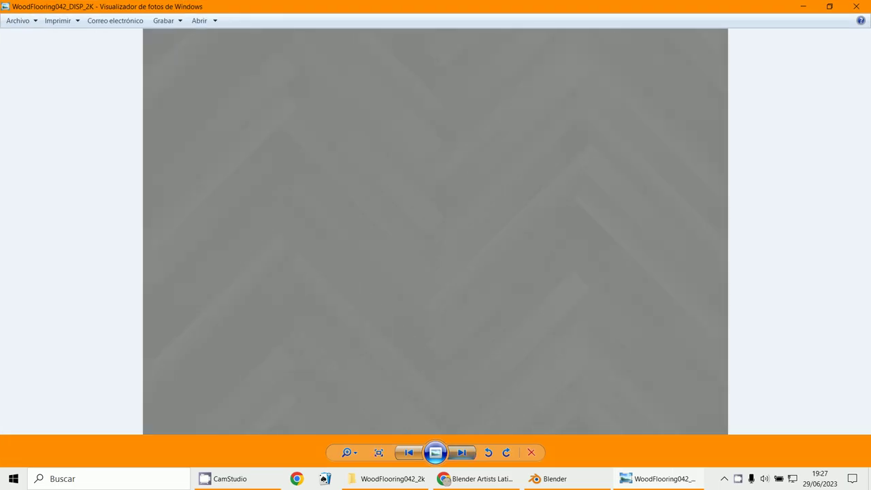
key(Right)
key(Right)
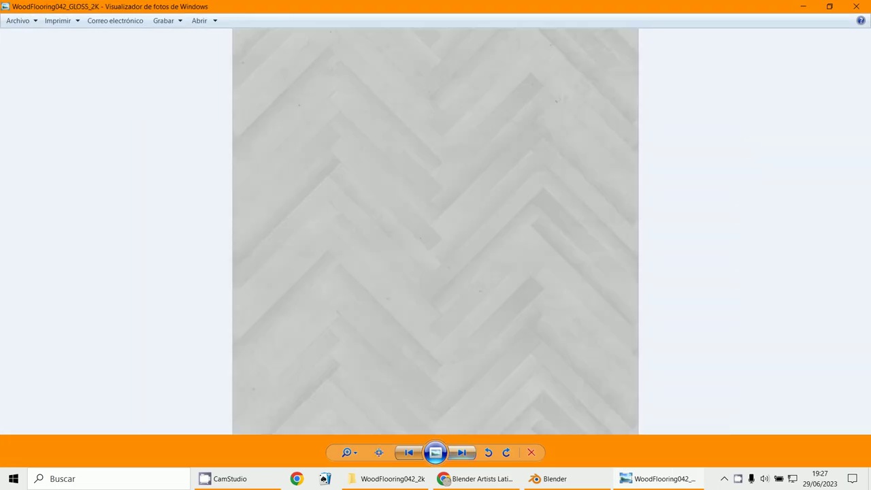
key(Right)
key(Right)
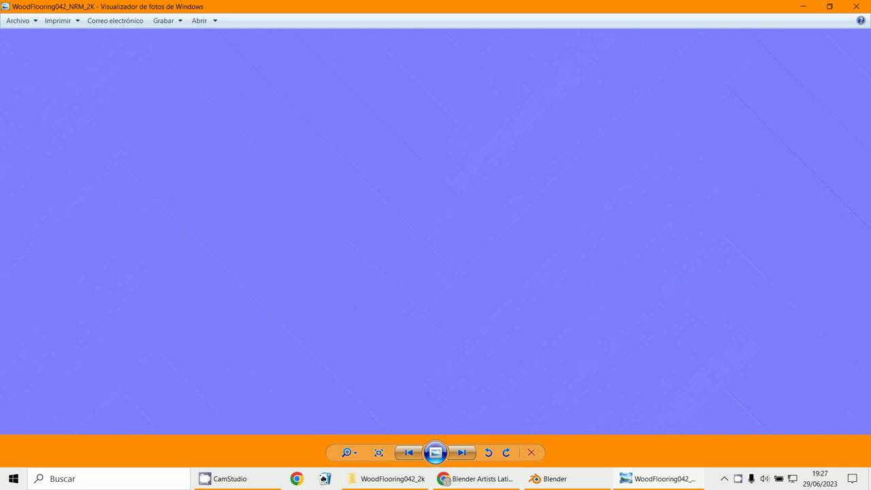
key(ctrl+plus)
key(ctrl+minus)
key(Right)
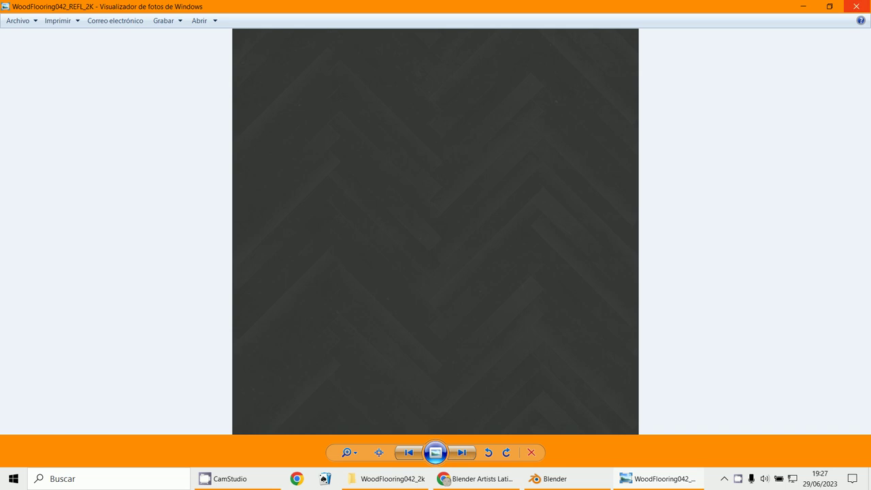
key(alt+F4)
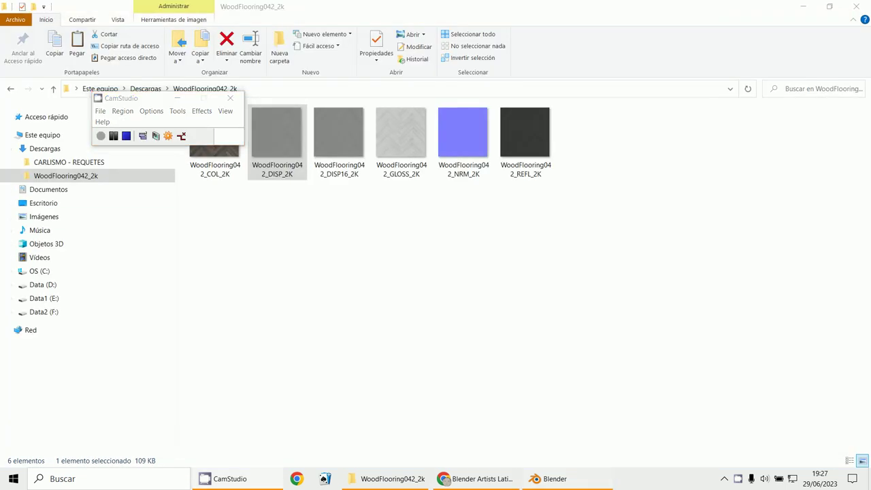
Switch back to Blender and enlarge the Shader Editor in both width and height
key(alt+Tab)
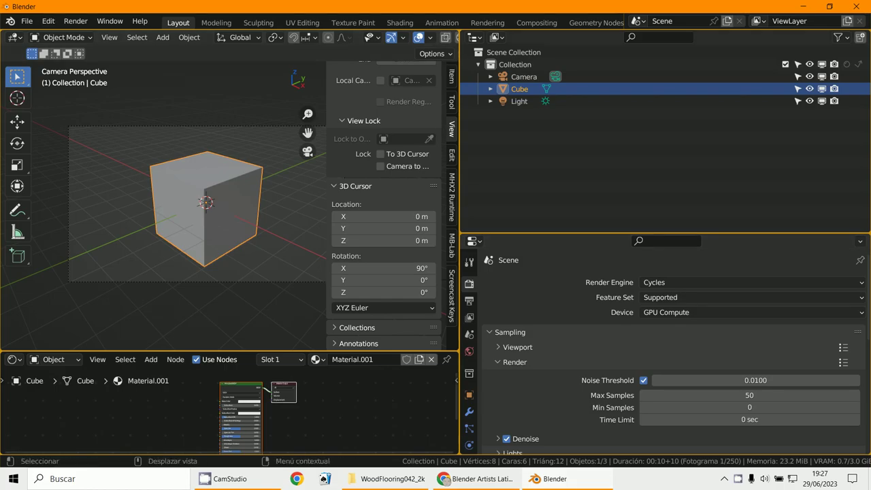
drag(460, 205, 767, 204)
drag(409, 352, 409, 148)
scroll(408, 341, up, 4)
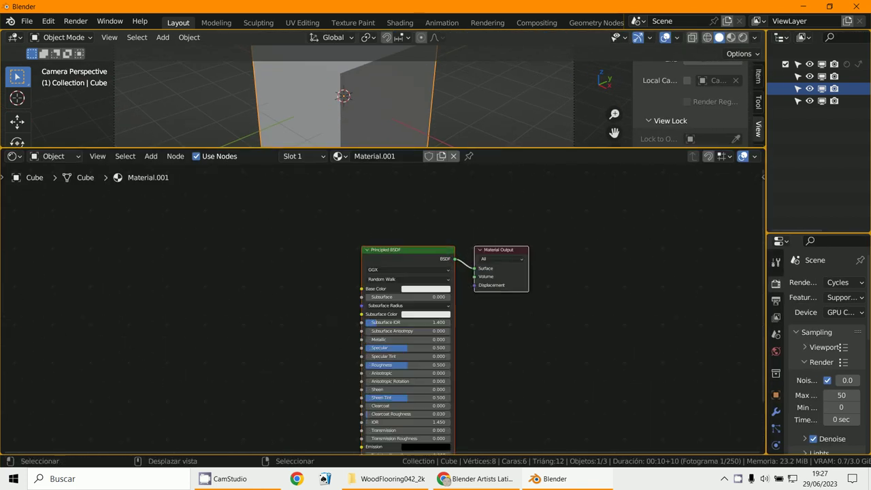
Add an Image Texture node to the left of the Principled BSDF node
click(151, 156)
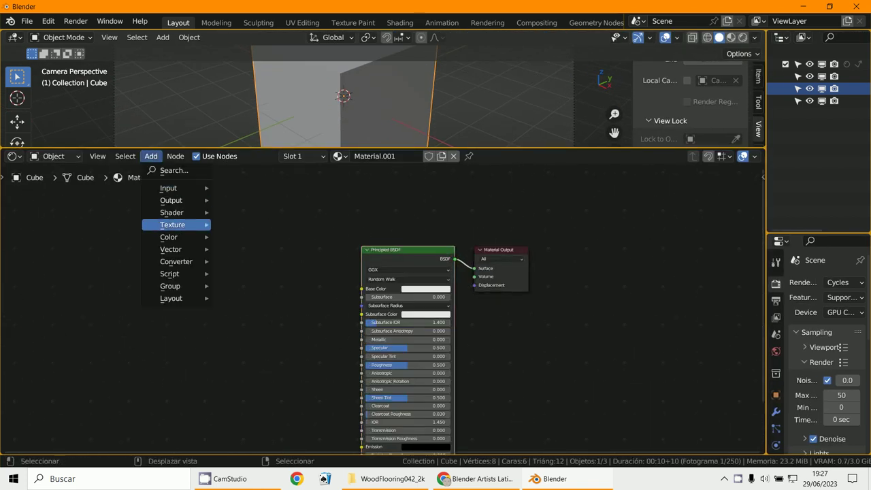
mouse_move(173, 225)
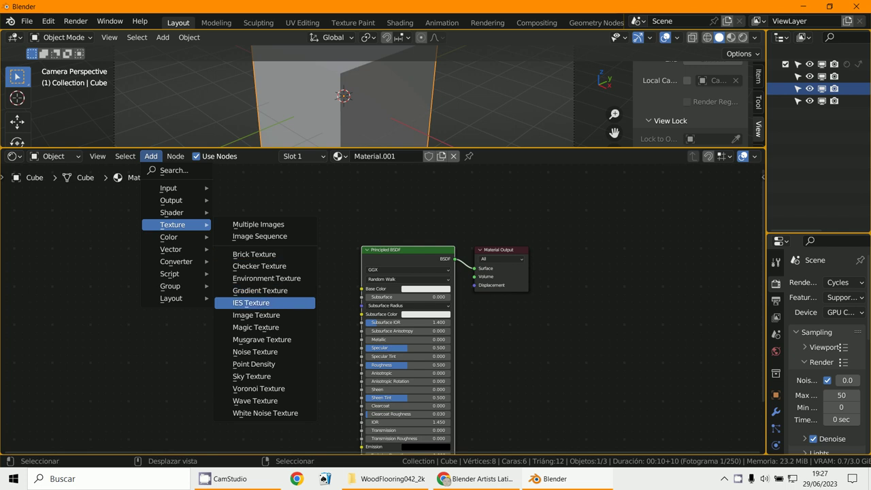
click(256, 315)
click(204, 273)
scroll(381, 310, up, 2)
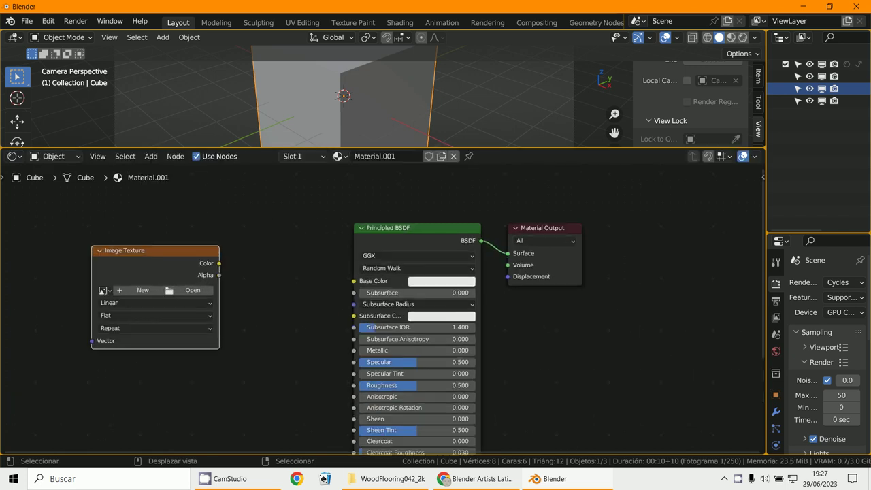
Load WoodFlooring042_COL_2K.jpg from the WoodFlooring042_2k folder in Downloads into the Image Texture node
click(189, 290)
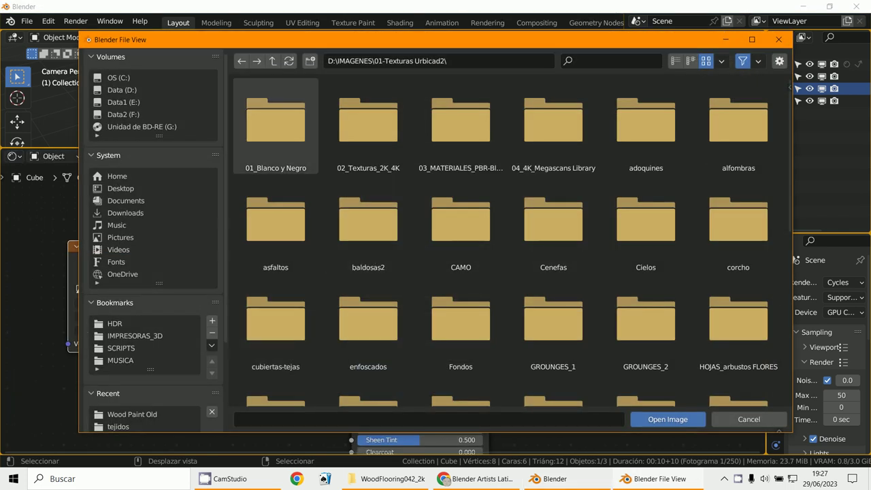
click(125, 213)
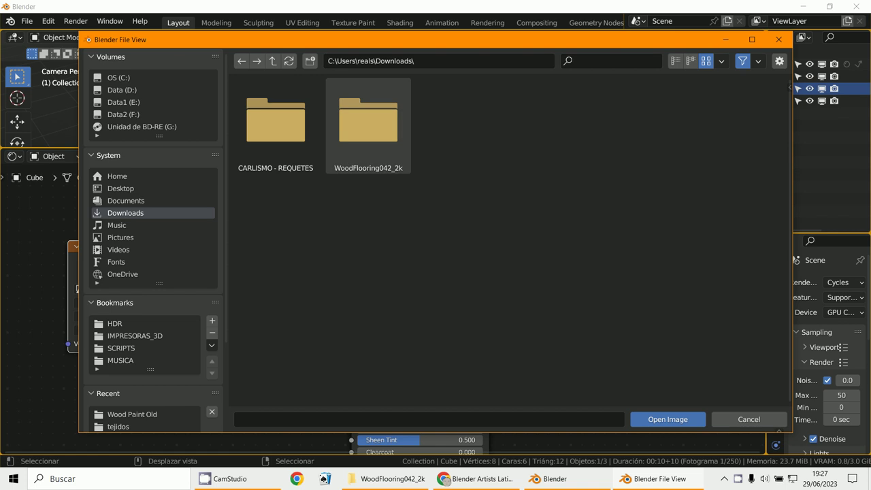
click(368, 126)
click(276, 121)
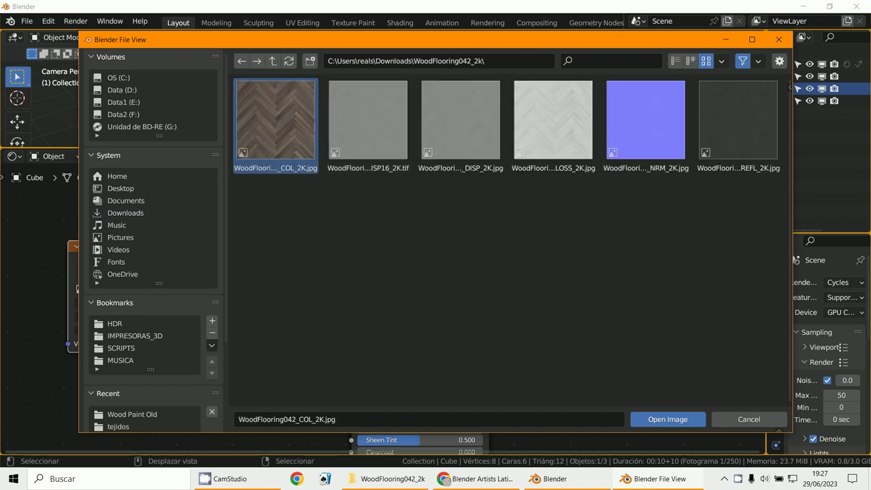
key(Return)
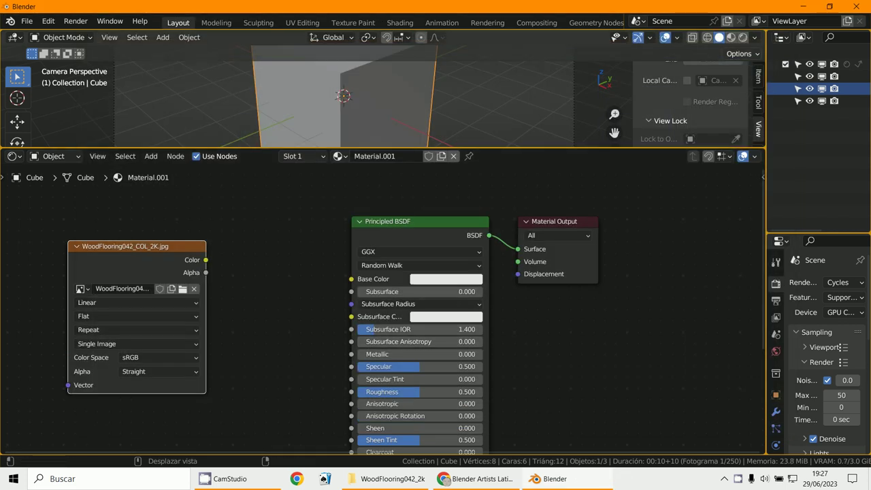
Set the solid shading color to Texture and switch the 3D viewport to Rendered shading
click(755, 37)
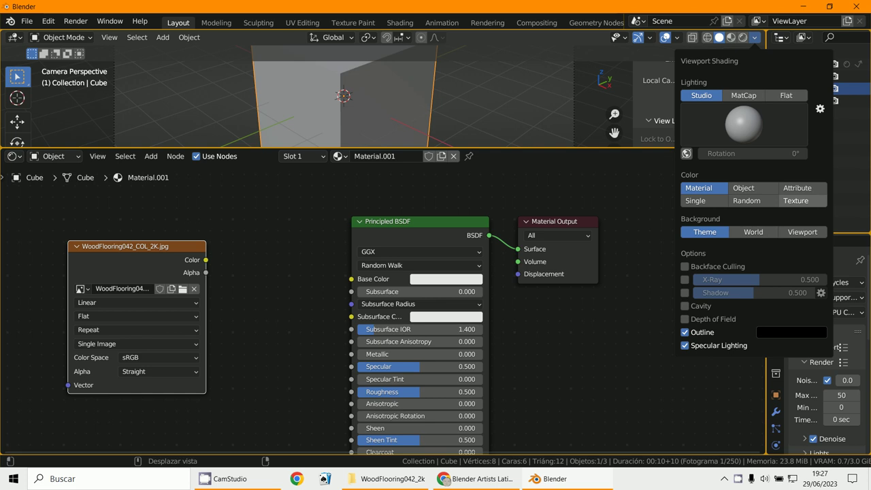
click(804, 201)
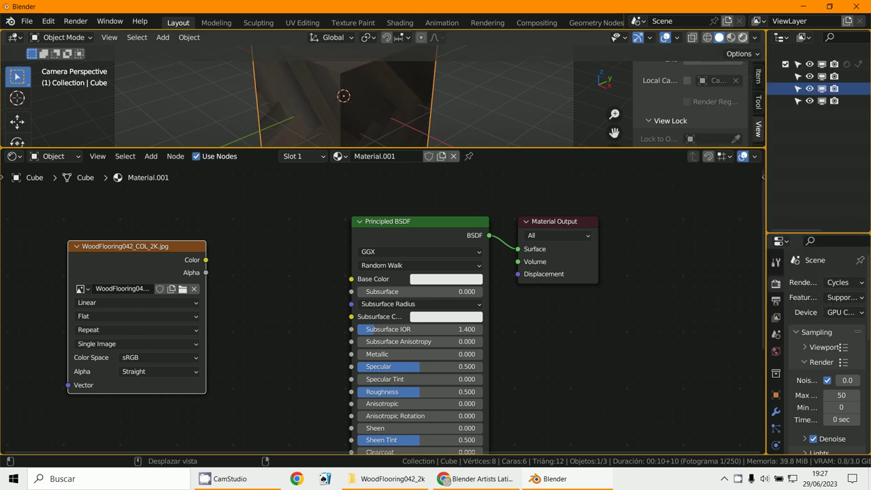
click(743, 38)
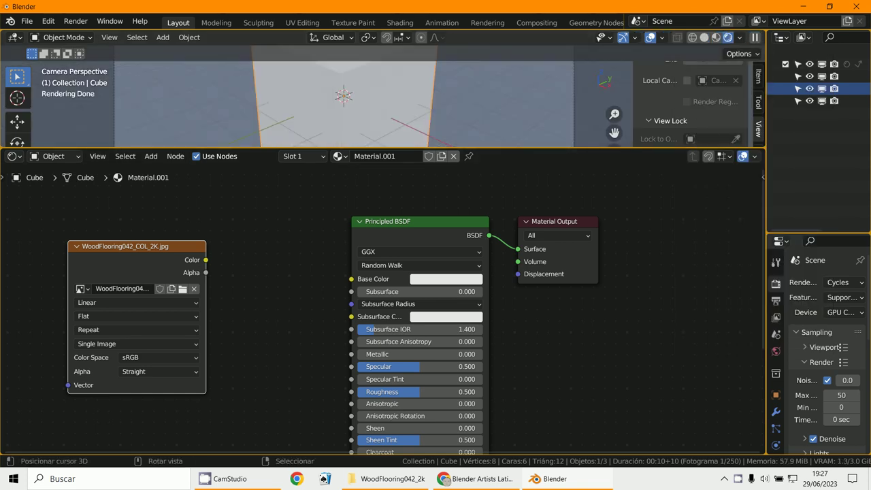
Make the 3D viewport slightly taller and connect the COL texture's Color output to the Principled BSDF's Base Color
drag(381, 148, 382, 175)
drag(206, 273, 351, 292)
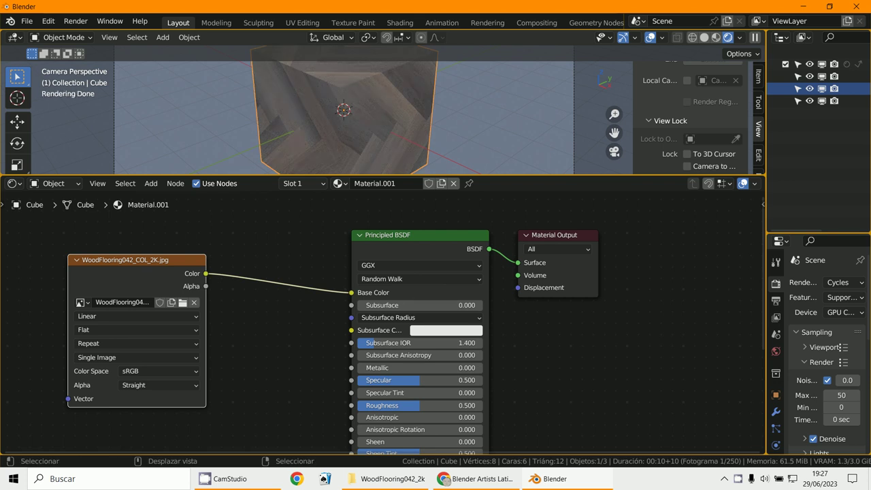
scroll(386, 109, up, 4)
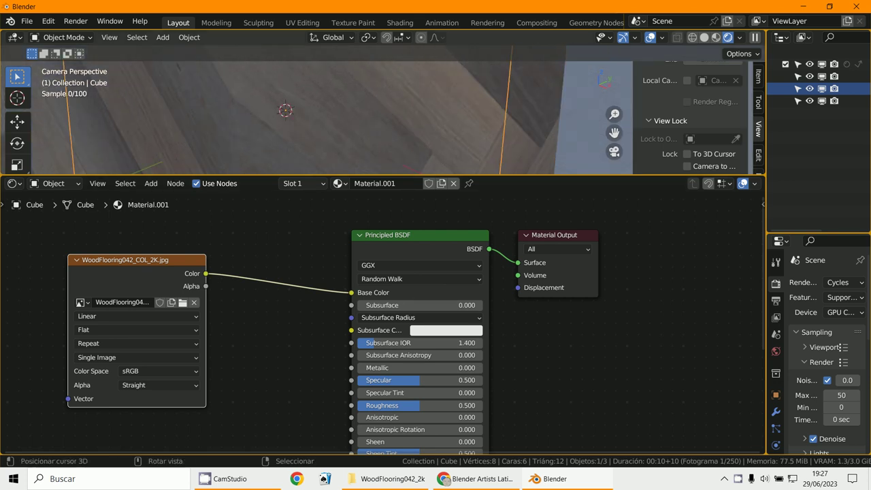
scroll(356, 110, down, 4)
scroll(384, 322, down, 1)
Move the COL texture node further left and add a second Image Texture node between it and the Principled BSDF
middle_drag(385, 322, 486, 298)
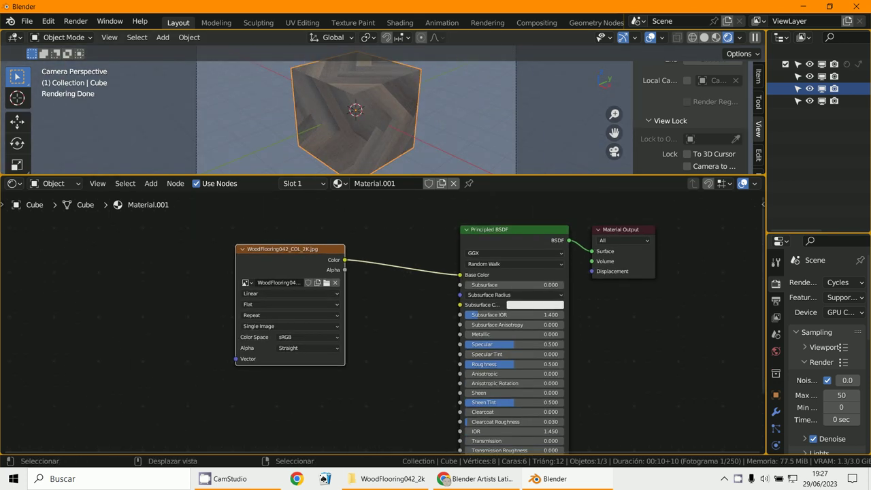
drag(286, 249, 218, 238)
click(151, 183)
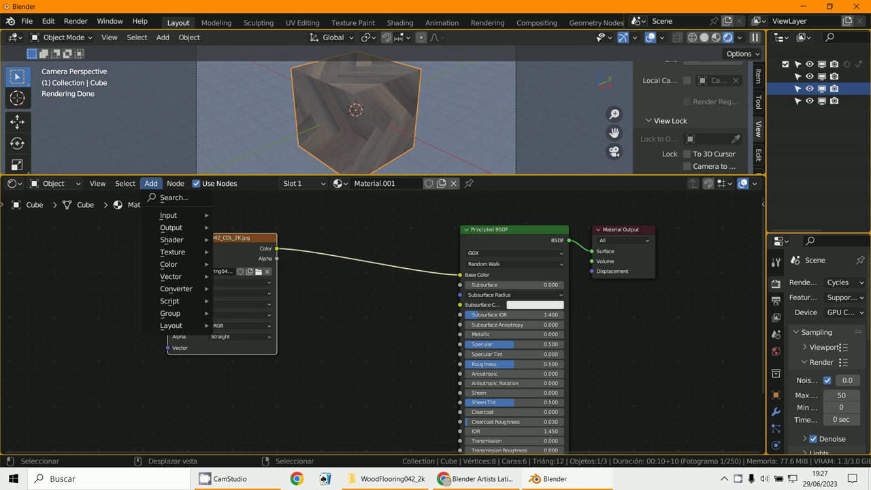
mouse_move(173, 251)
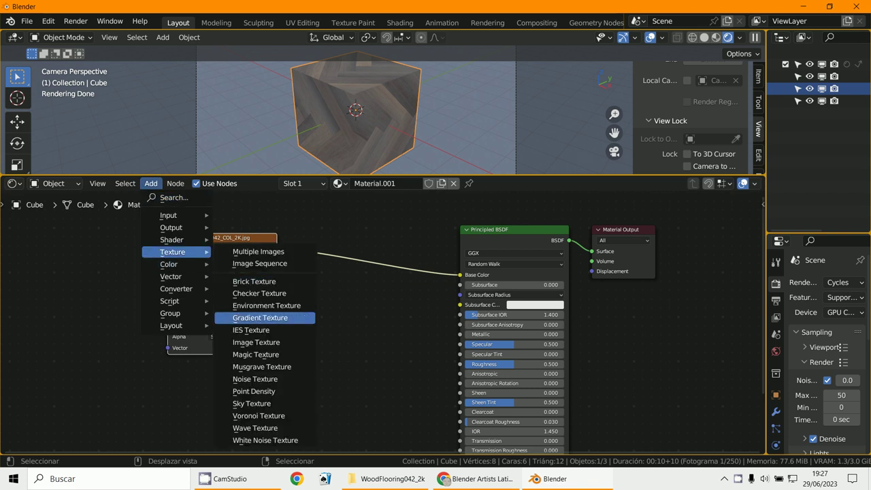
click(256, 343)
click(327, 341)
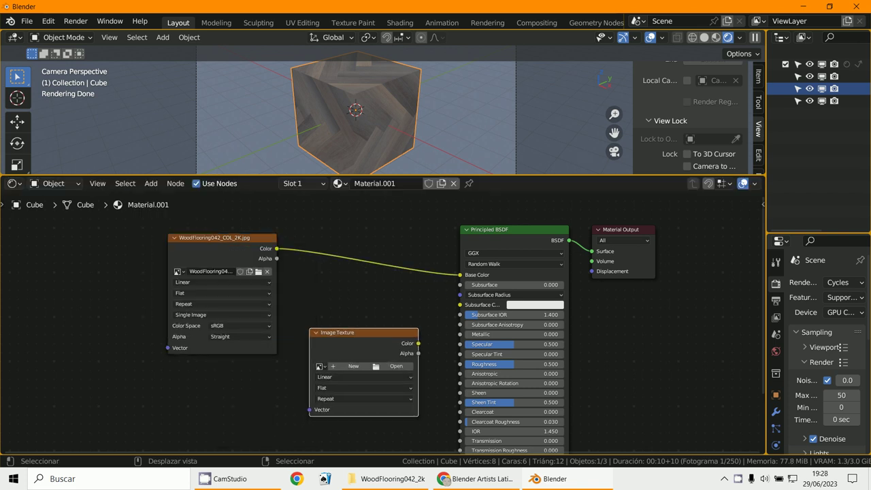
Load WoodFlooring042_DISP_2K.jpg from the WoodFlooring042_2k folder into the second Image Texture node
click(387, 379)
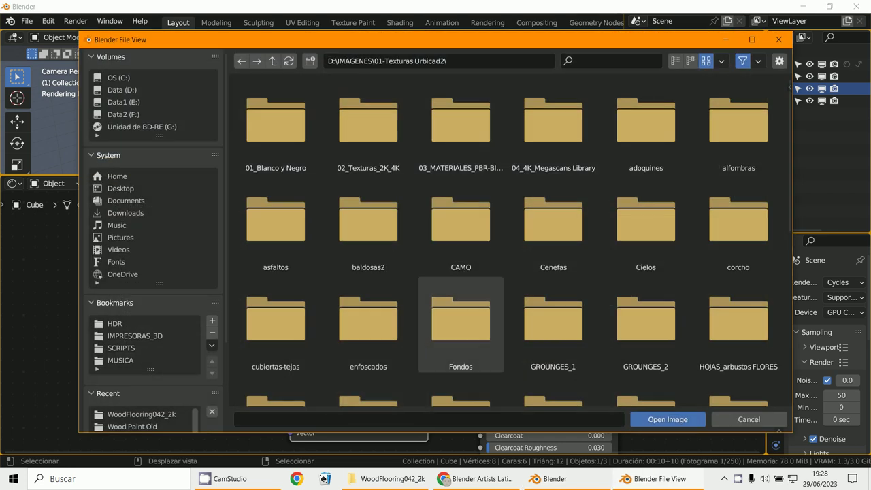
click(125, 213)
double_click(369, 123)
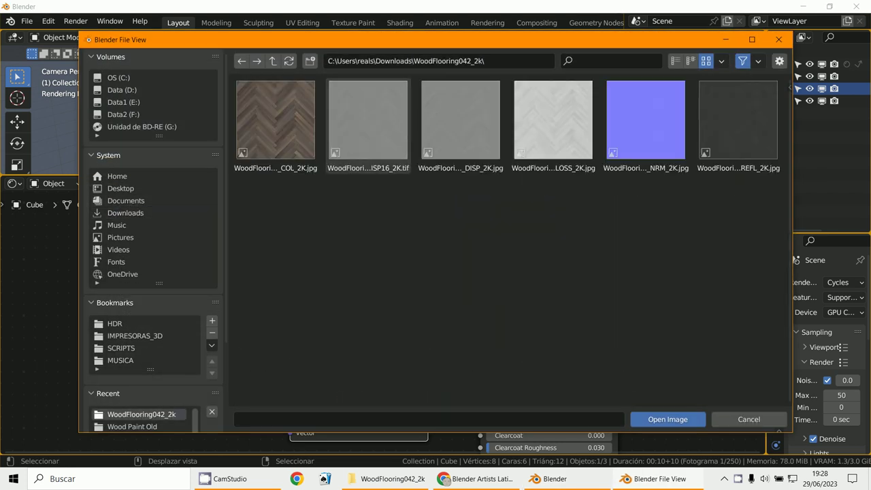
click(460, 123)
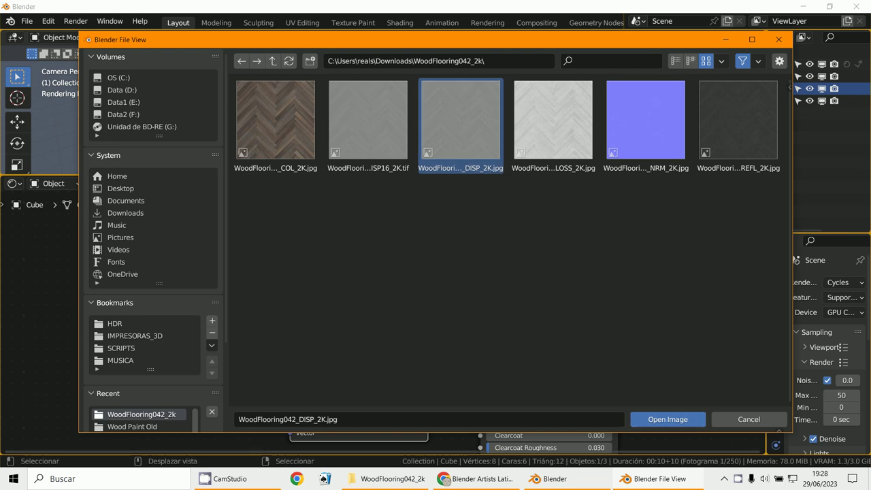
click(667, 419)
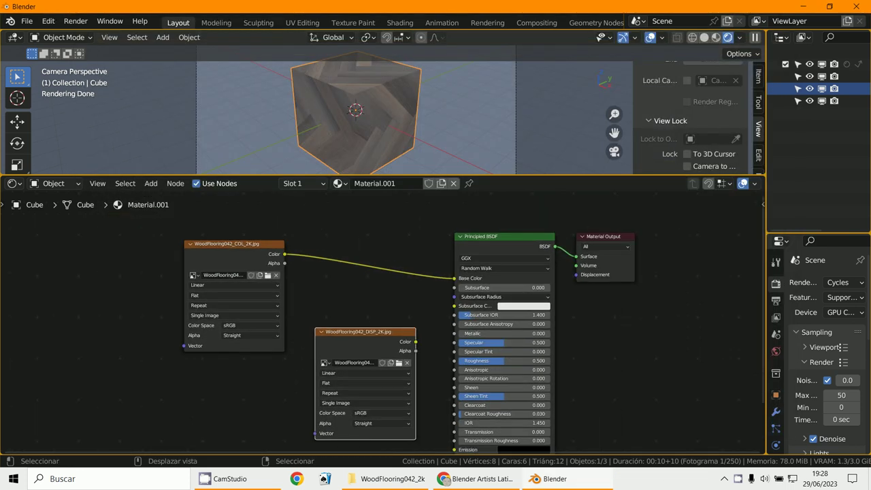
Place the DISP texture node below the COL texture node and add a Bump node between it and the Principled BSDF
drag(361, 332, 235, 352)
middle_drag(235, 352, 294, 305)
click(151, 183)
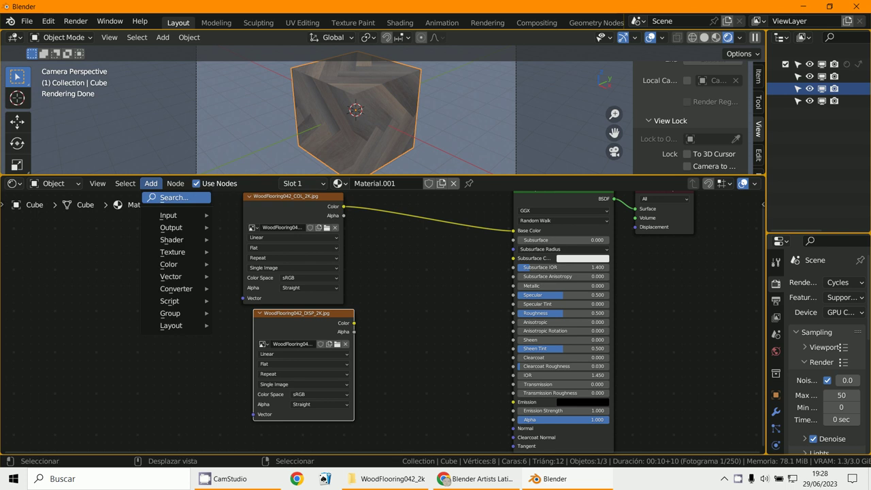
mouse_move(173, 240)
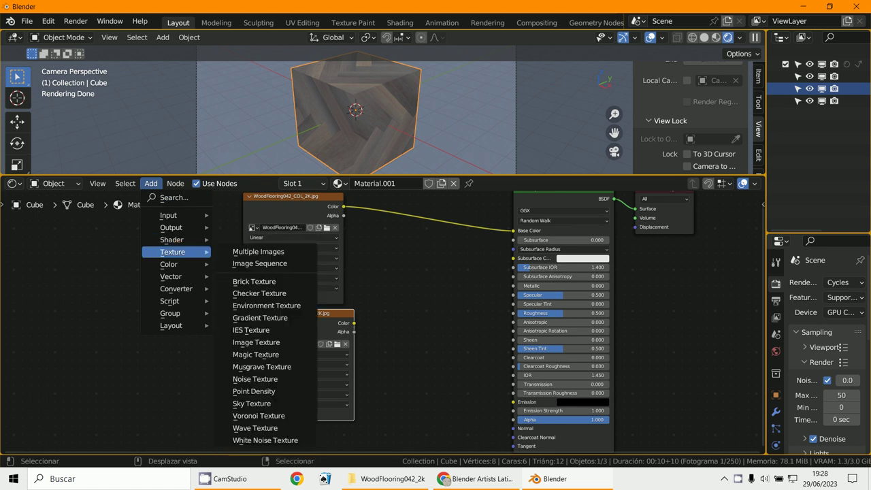
mouse_move(174, 277)
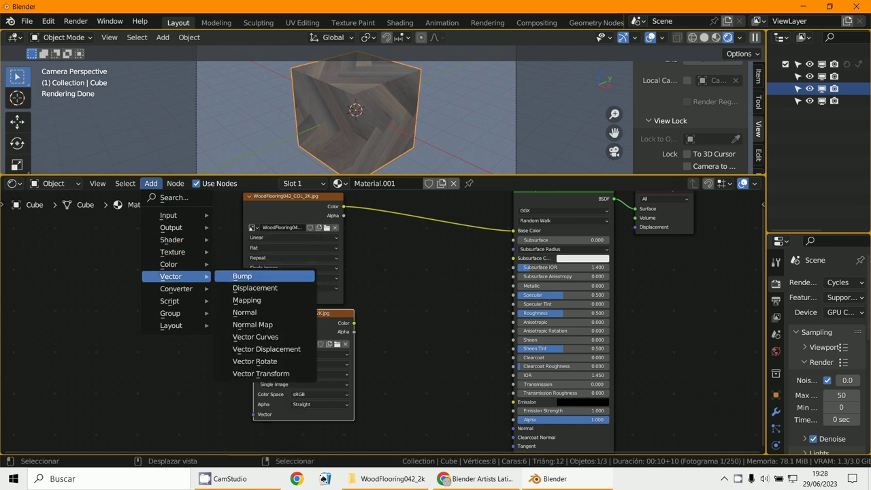
click(242, 276)
click(409, 327)
scroll(313, 272, up, 2)
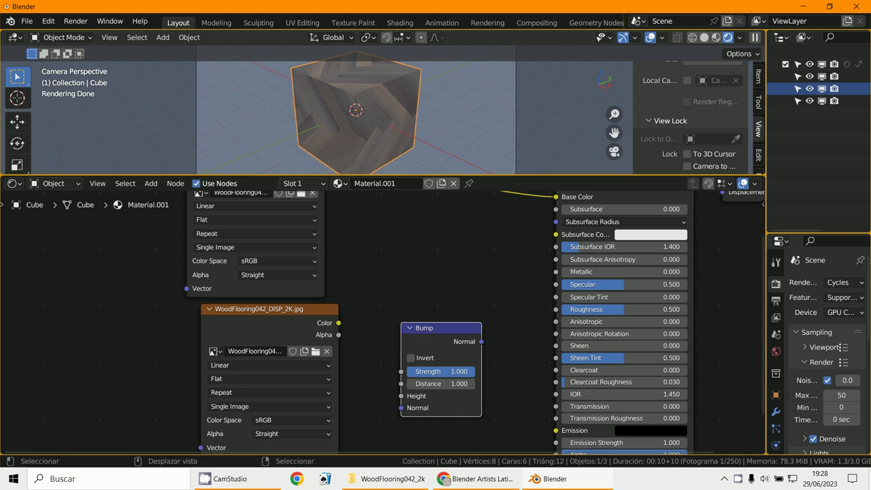
Connect the DISP texture's Color to the Bump node's Height and the Bump's Normal output to the Principled BSDF's Normal
drag(338, 323, 367, 358)
drag(393, 385, 401, 395)
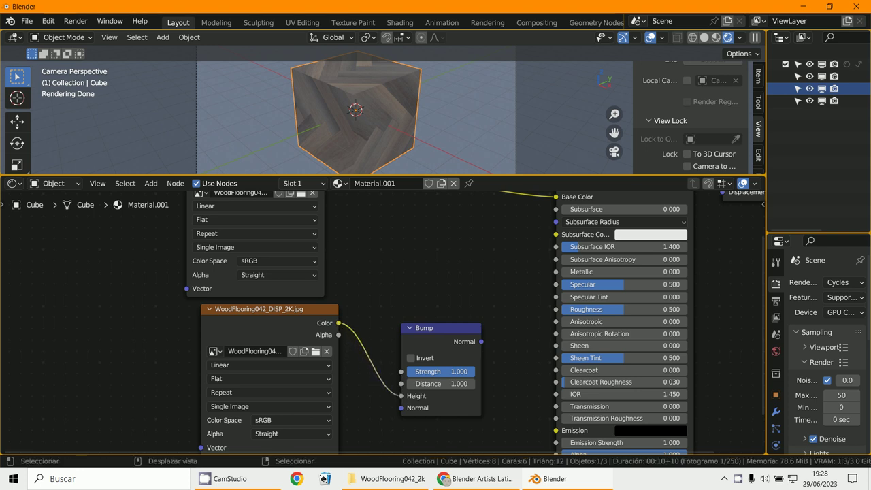
scroll(388, 320, down, 2)
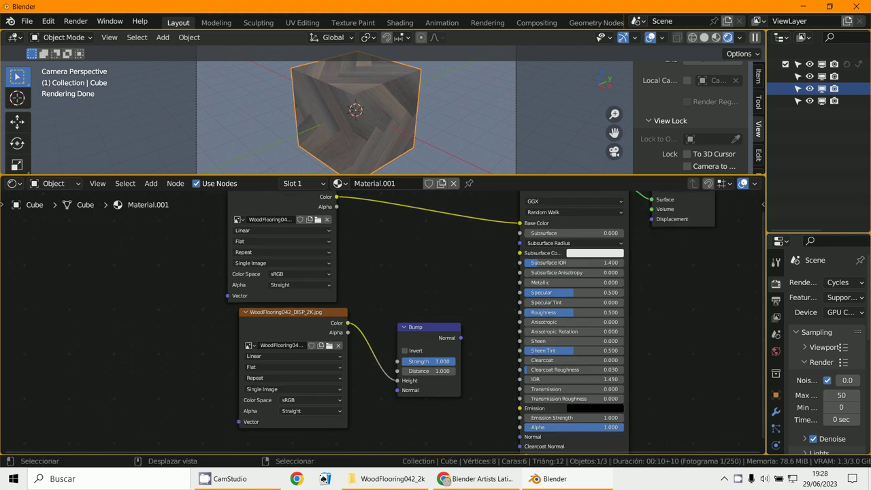
drag(420, 295, 478, 394)
Lower the Bump Strength to about 0.897 and the Principled BSDF's Specular to about 0.094 while checking the wood relief up close
scroll(354, 109, up, 4)
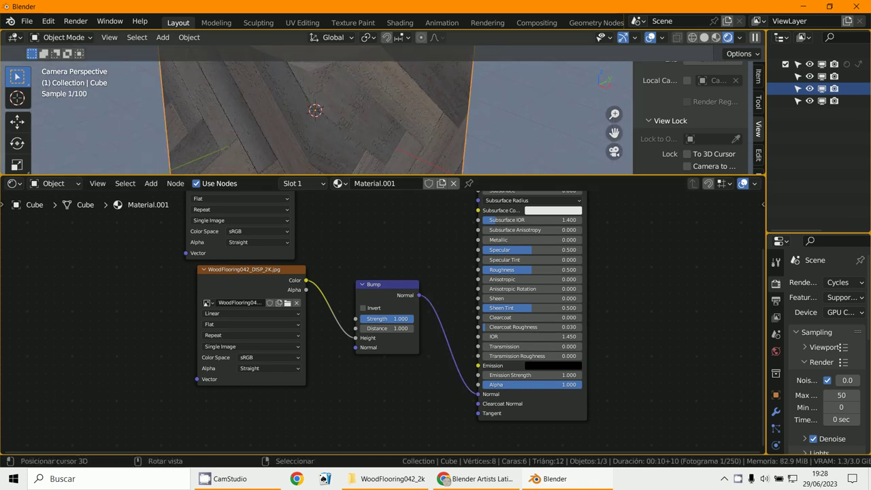
scroll(354, 109, up, 2)
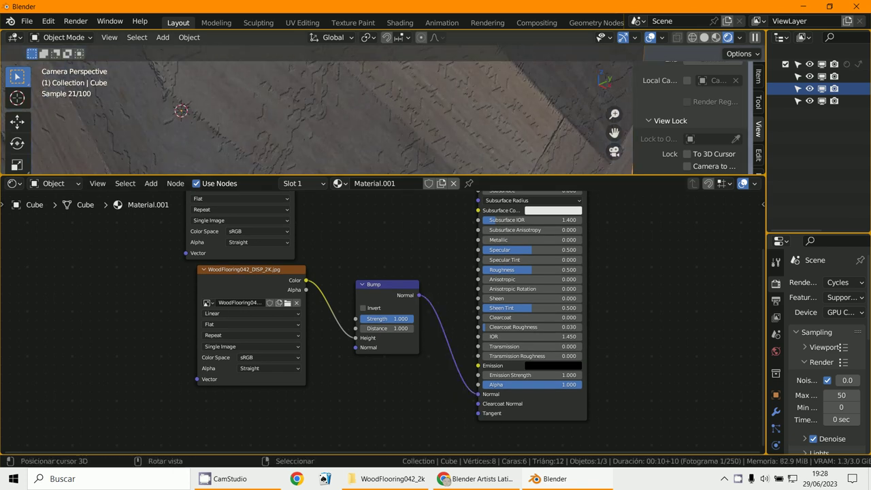
scroll(354, 109, down, 2)
scroll(391, 374, up, 2)
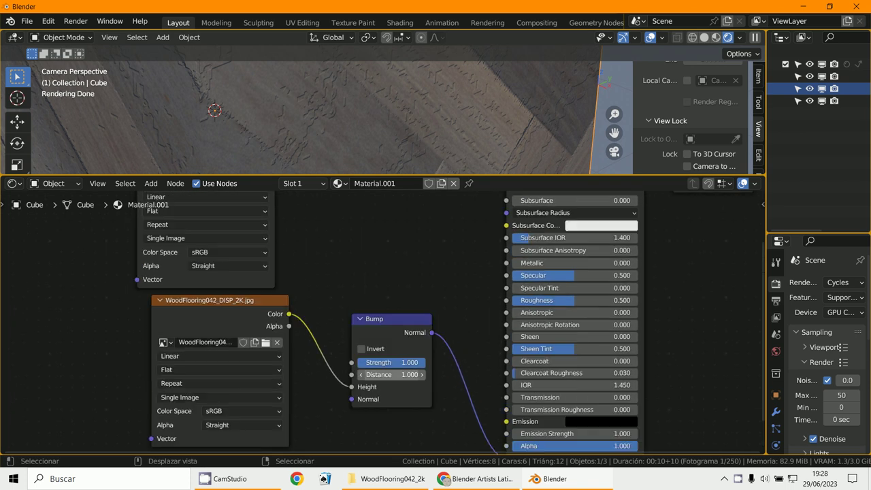
mouse_move(409, 363)
mouse_down()
mouse_move(357, 362)
mouse_move(412, 362)
mouse_up()
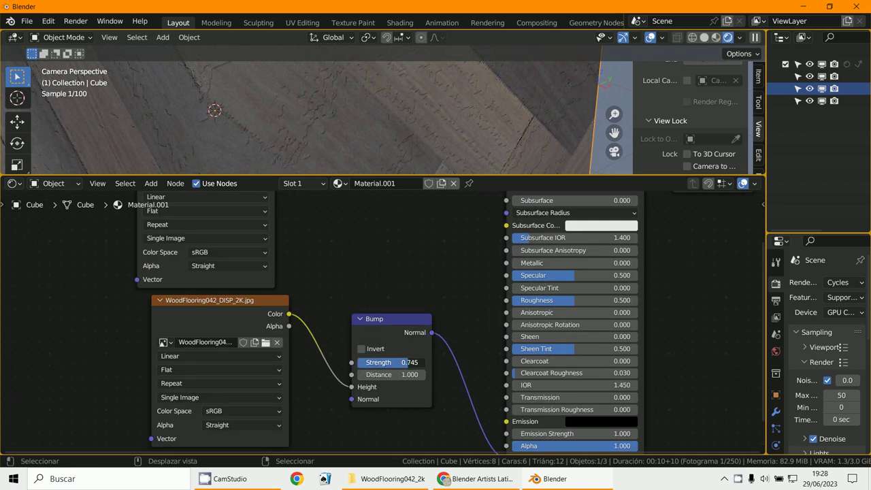
scroll(316, 112, down, 4)
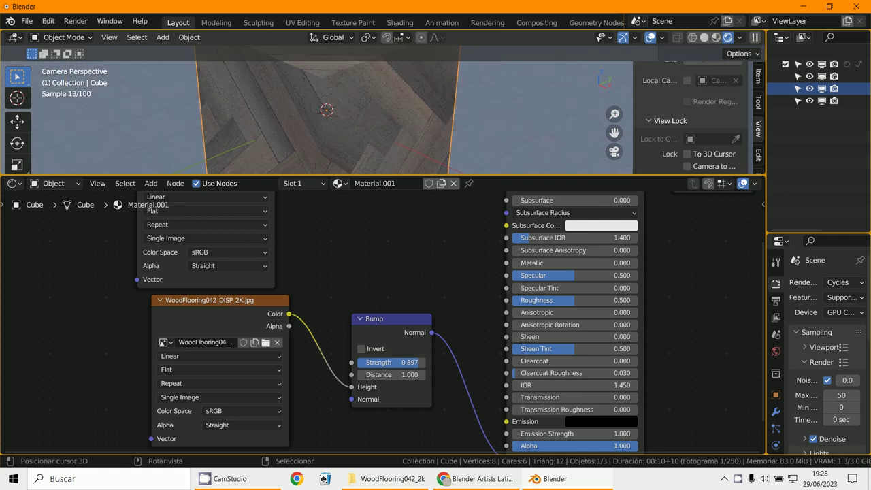
scroll(317, 112, up, 3)
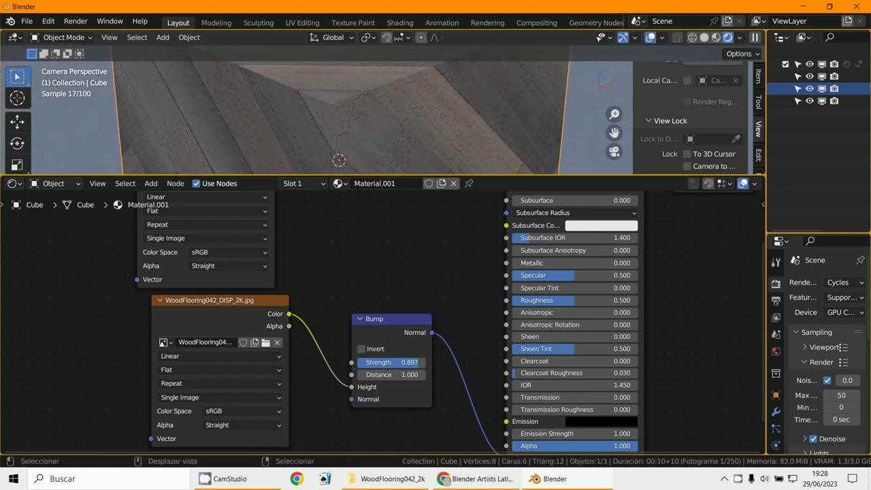
drag(575, 275, 525, 275)
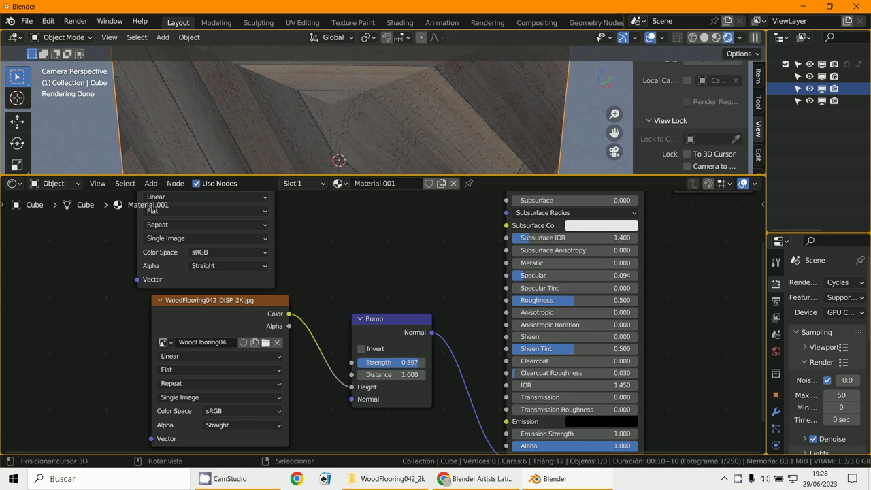
Enlarge the 3D viewport and switch it to a top view with the cube and its surroundings in sight
drag(408, 176, 409, 335)
scroll(408, 204, down, 2)
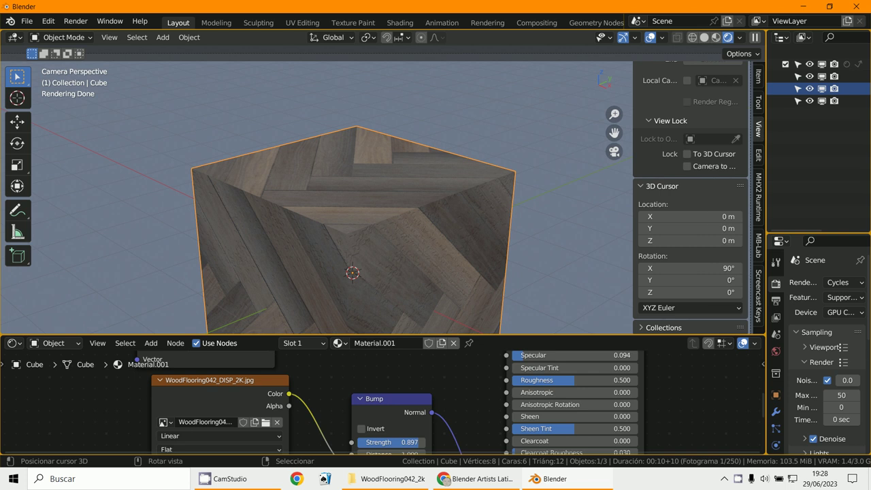
click(510, 213)
key(KP_7)
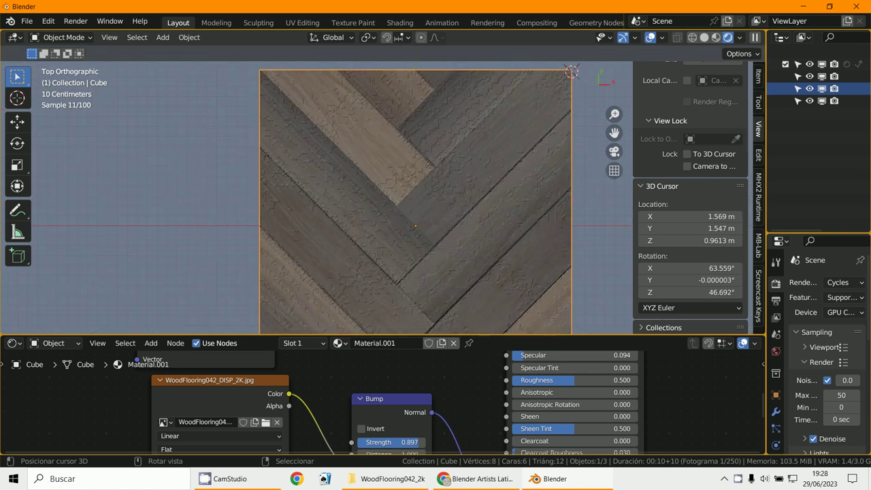
scroll(389, 197, down, 5)
Select the Light, rotate it and move it in the top view, and return the viewport to the camera view
click(810, 101)
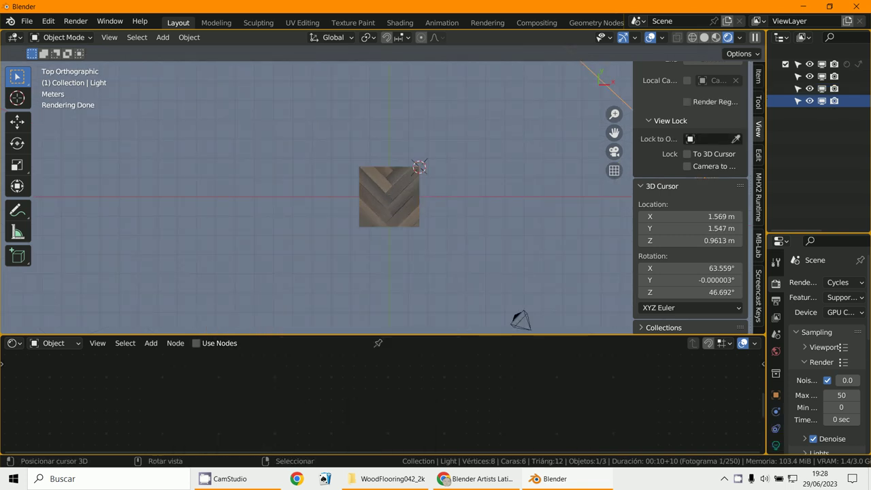
shift+middle_drag(408, 170, 274, 241)
scroll(317, 198, down, 3)
key(r)
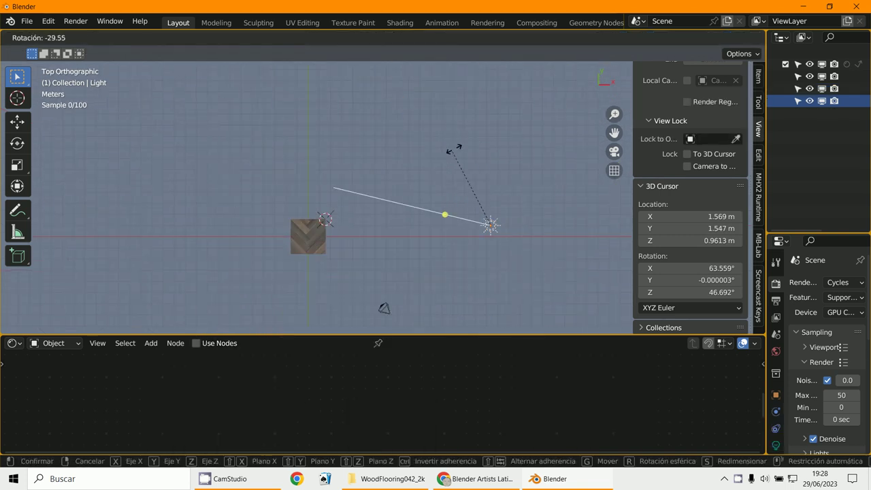
click(459, 147)
key(g)
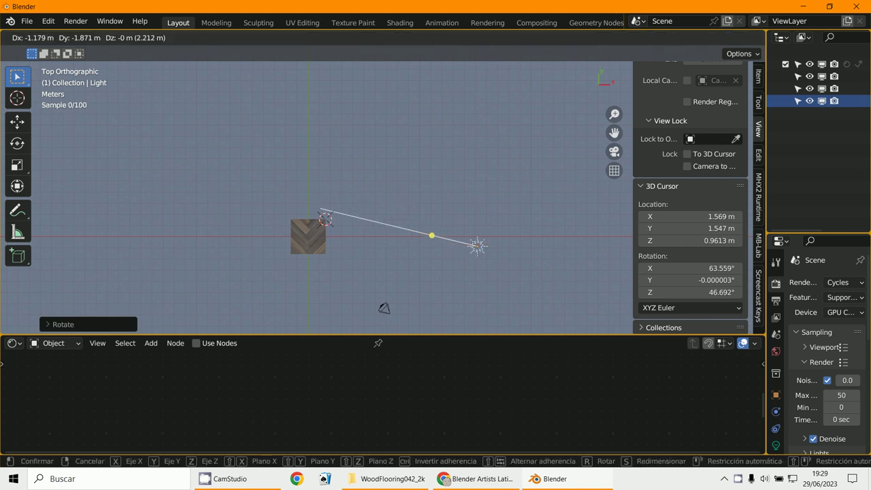
click(502, 238)
key(KP_0)
scroll(316, 197, up, 8)
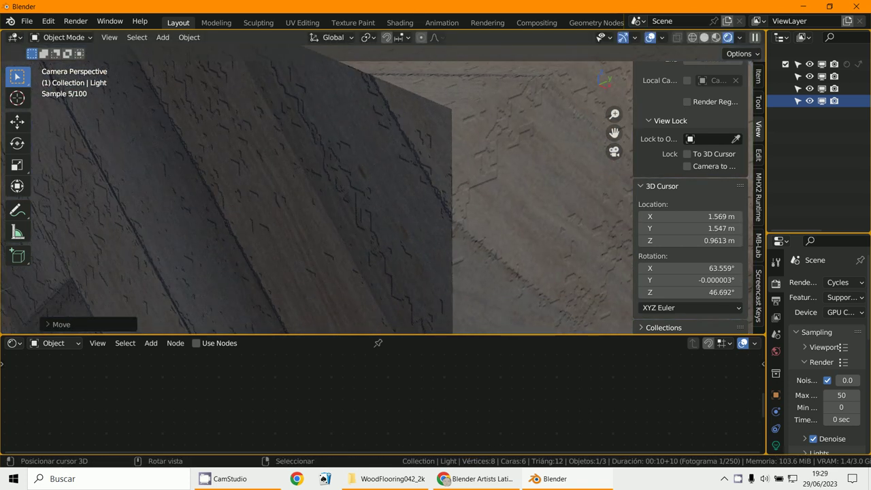
Select the cube again and set the Bump node's Strength to about 0.873
click(120, 207)
scroll(383, 402, down, 2)
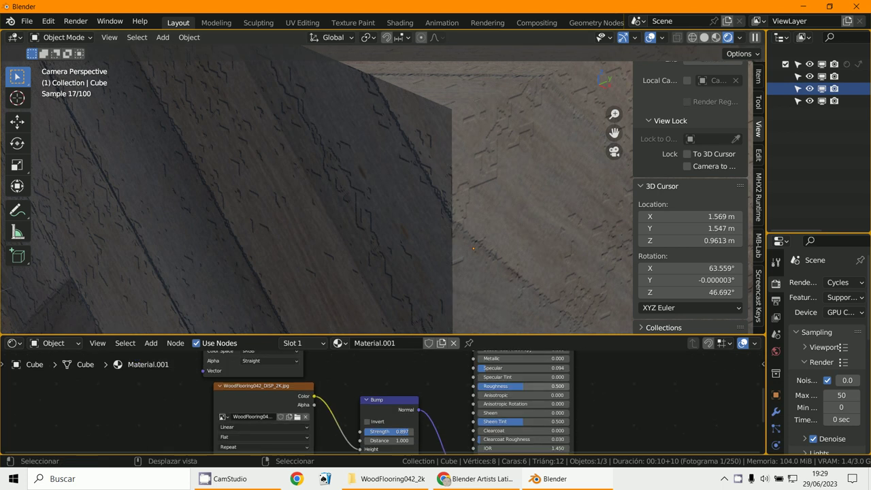
key(b)
drag(524, 197, 524, 197)
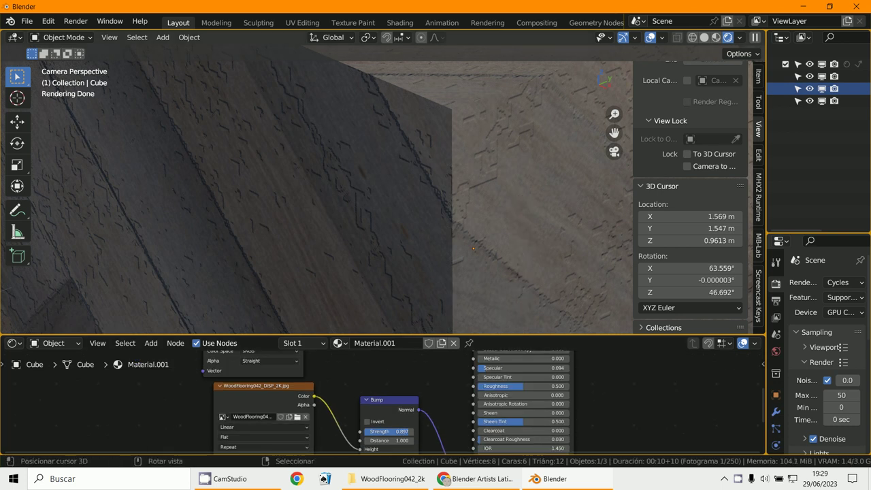
middle_drag(524, 197, 422, 259)
middle_drag(408, 429, 416, 395)
scroll(384, 408, up, 2)
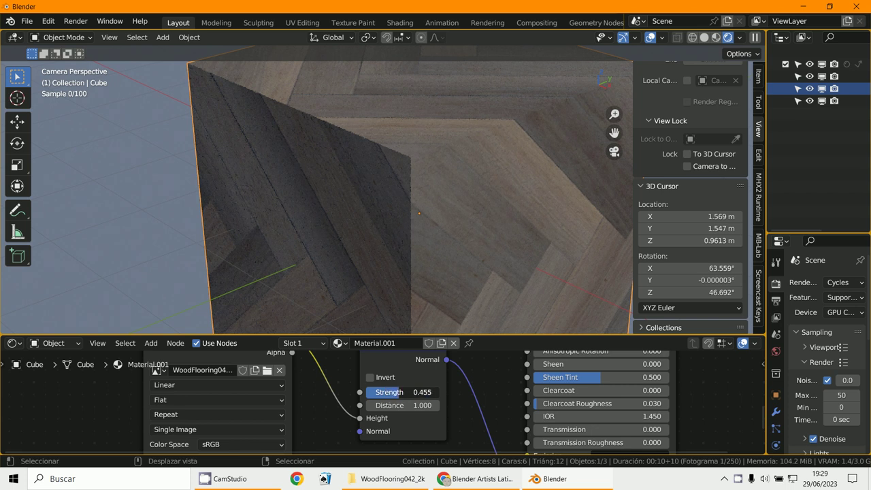
drag(403, 392, 437, 392)
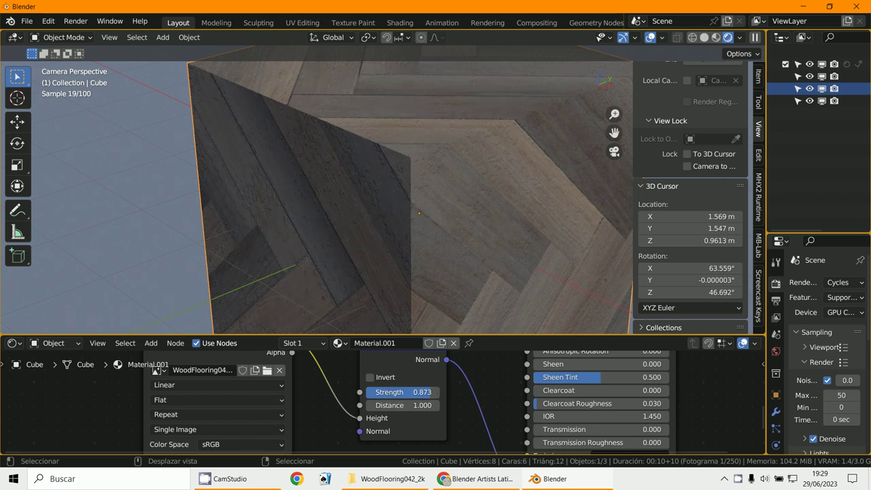
Enlarge the Shader Editor and set the Principled BSDF's Specular to about 0.087
drag(436, 336, 436, 219)
scroll(286, 449, down, 2)
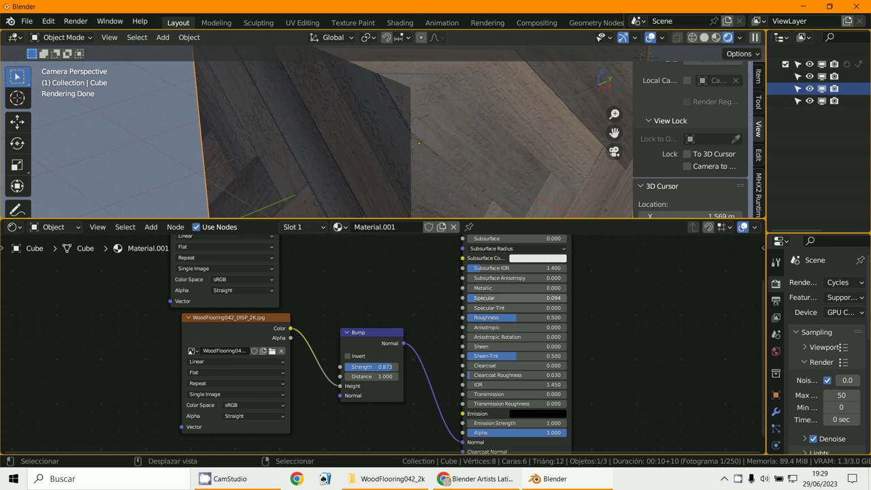
drag(517, 298, 507, 298)
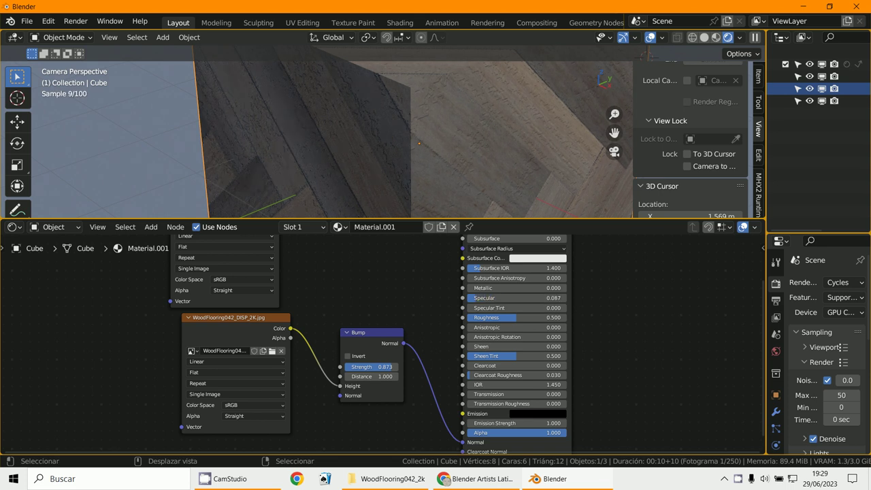
Add a Texture Coordinate node to the left of the two image texture nodes
scroll(382, 347, down, 1)
middle_drag(381, 347, 580, 403)
key(alt+a)
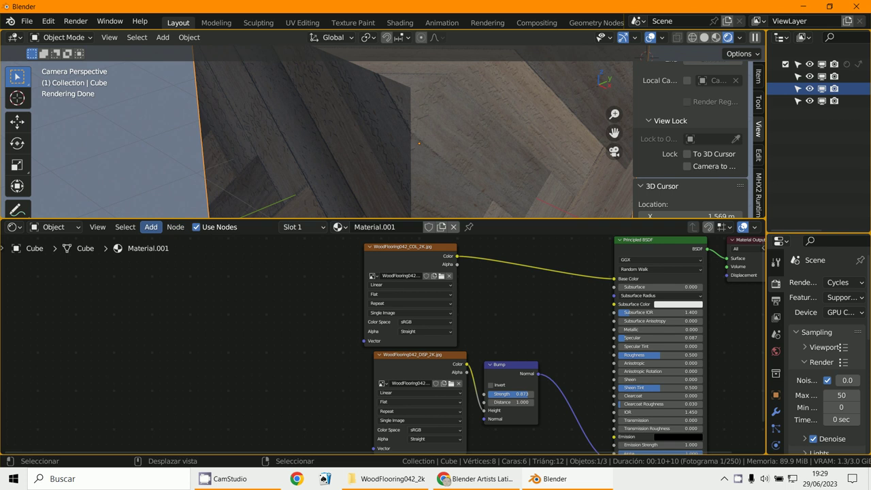
click(151, 227)
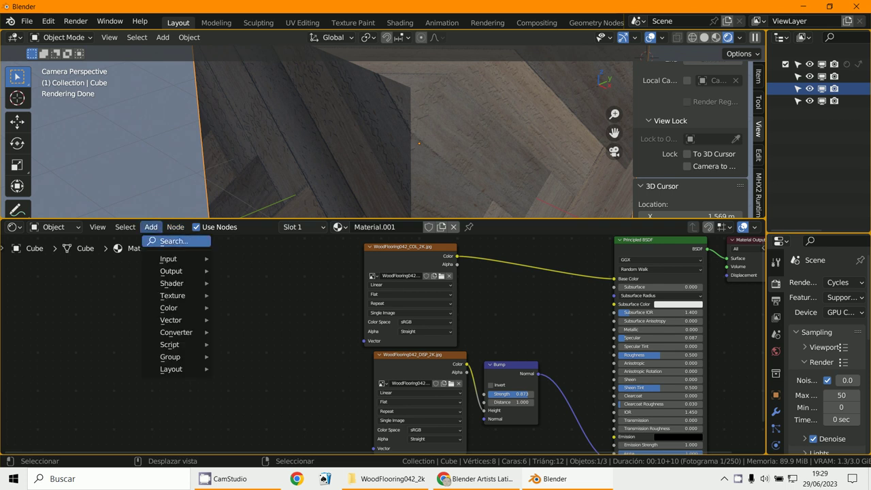
mouse_move(170, 259)
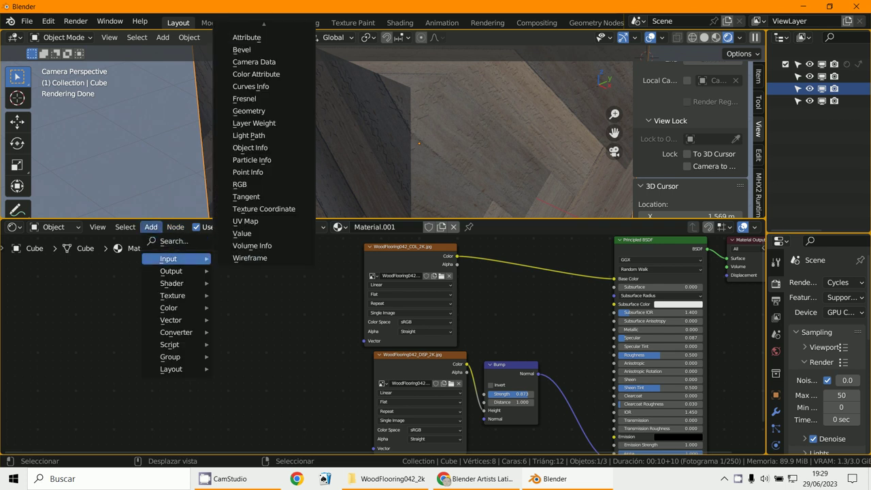
click(273, 209)
click(211, 310)
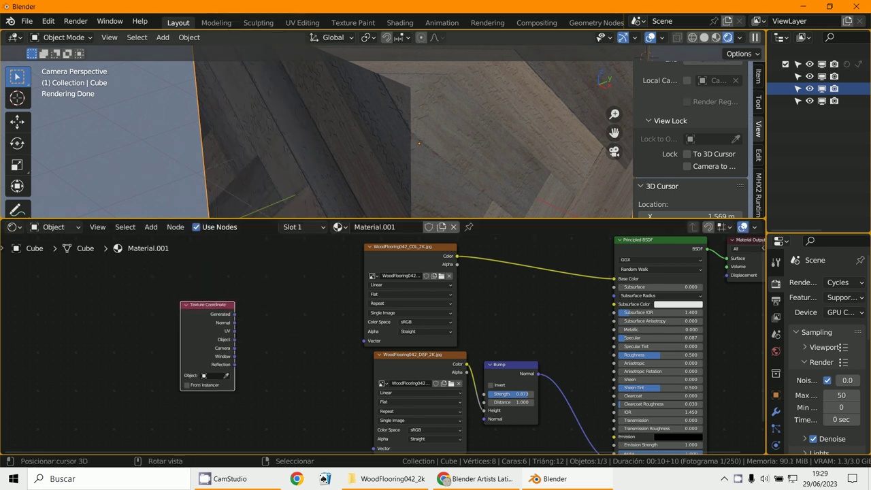
Connect the Texture Coordinate's UV output to the Vector inputs of both the COL and DISP texture nodes
scroll(392, 339, up, 2)
drag(196, 328, 359, 340)
scroll(425, 245, down, 2)
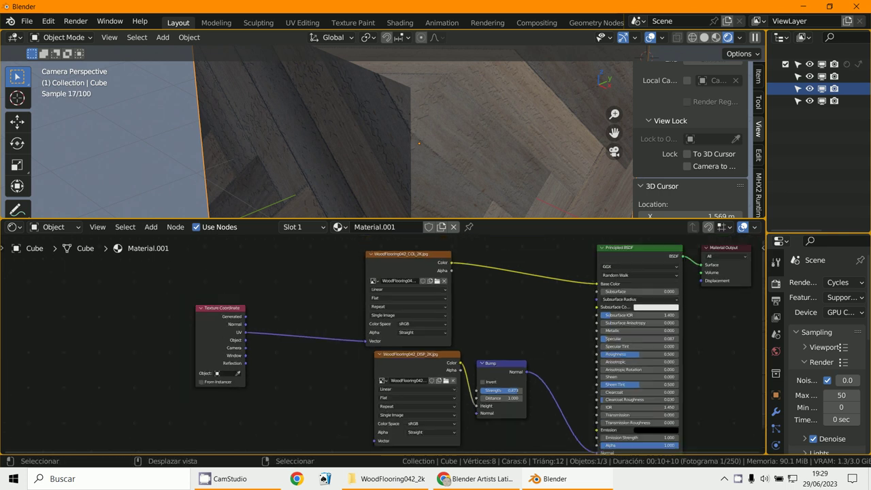
drag(257, 306, 386, 414)
Move the Texture Coordinate node further left and insert a Mapping node into its link to the DISP texture
drag(232, 300, 103, 312)
click(151, 227)
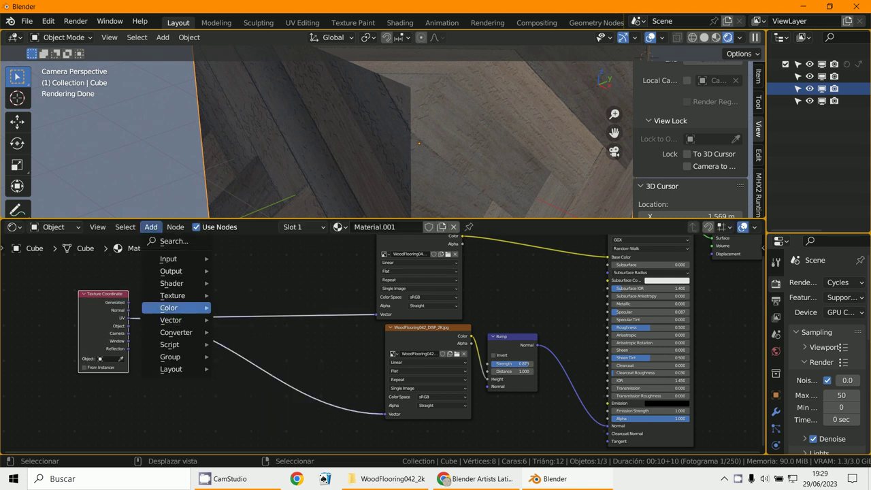
mouse_move(172, 283)
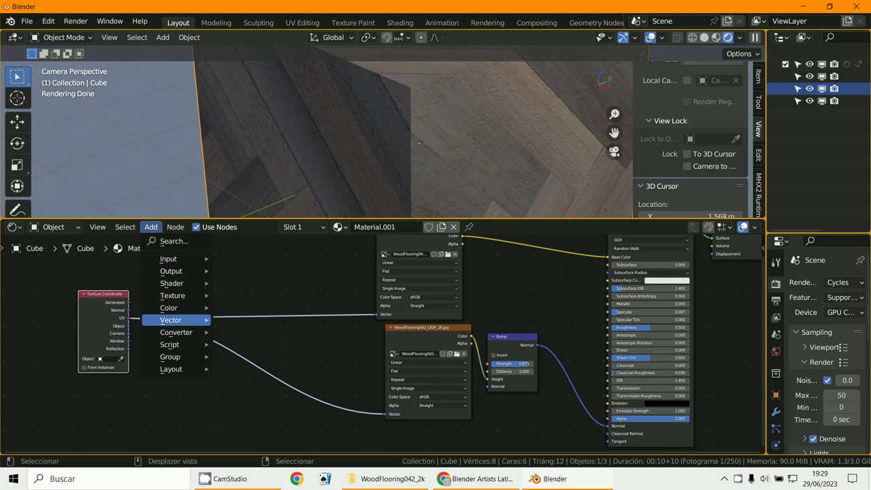
mouse_move(175, 332)
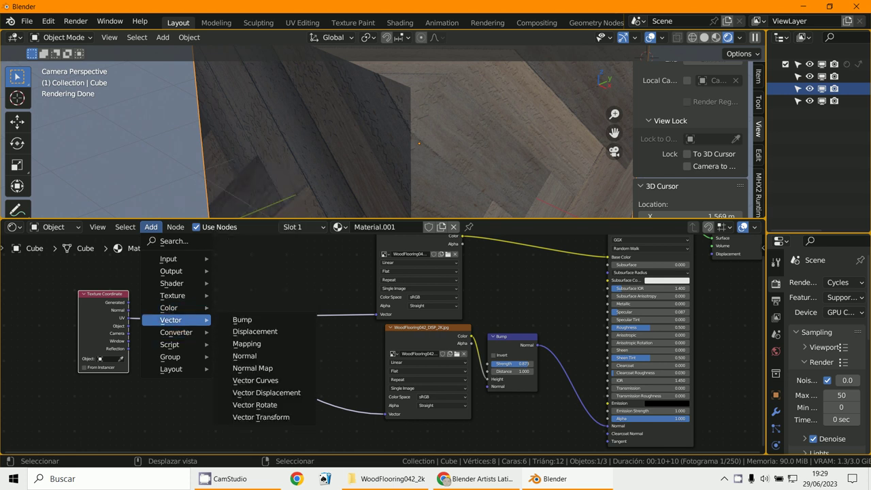
click(247, 344)
click(279, 351)
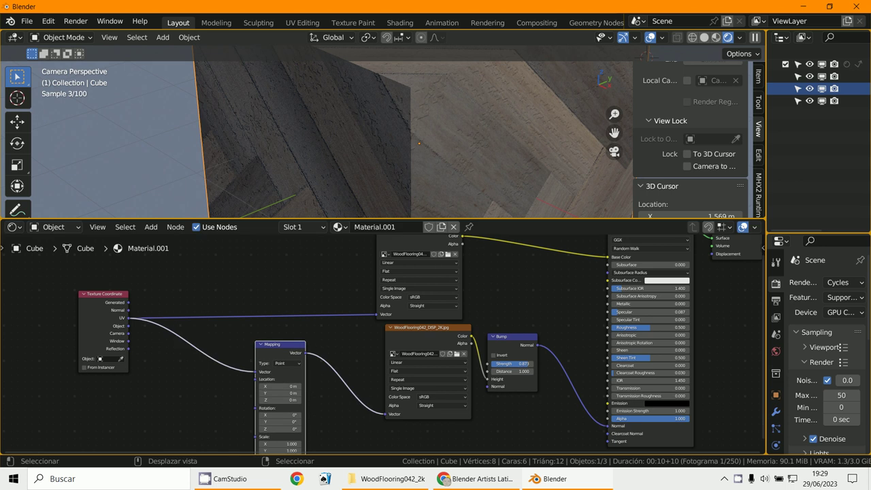
Connect the Mapping node's Vector output to the COL texture's Vector input and move the Mapping node higher
drag(380, 314, 354, 305)
drag(306, 353, 379, 315)
drag(276, 344, 276, 267)
Set the Mapping node's Scale to 2.000 on the X, Y and Z axes and inspect the denser planks on the cube
scroll(276, 268, up, 2)
click(251, 375)
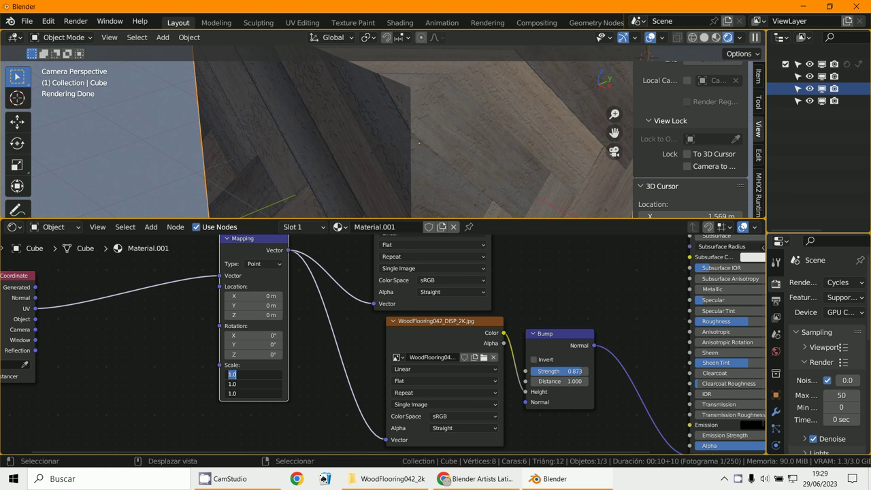
key(Return)
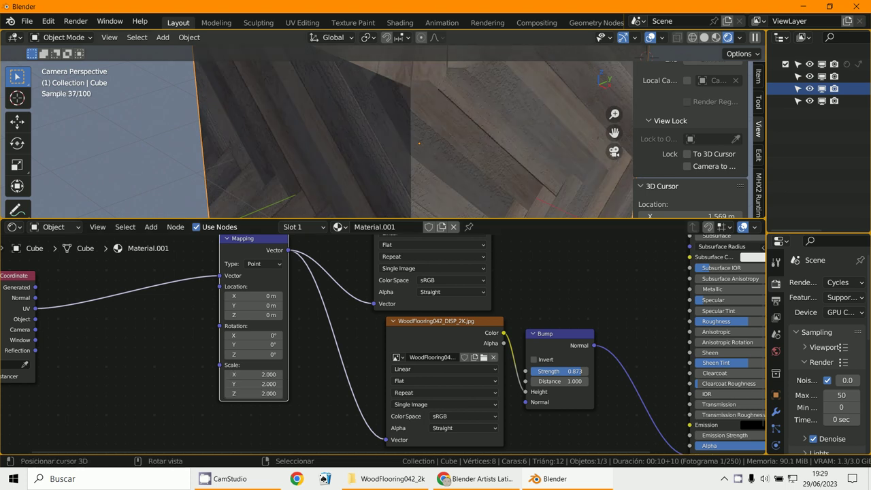
scroll(317, 136, up, 5)
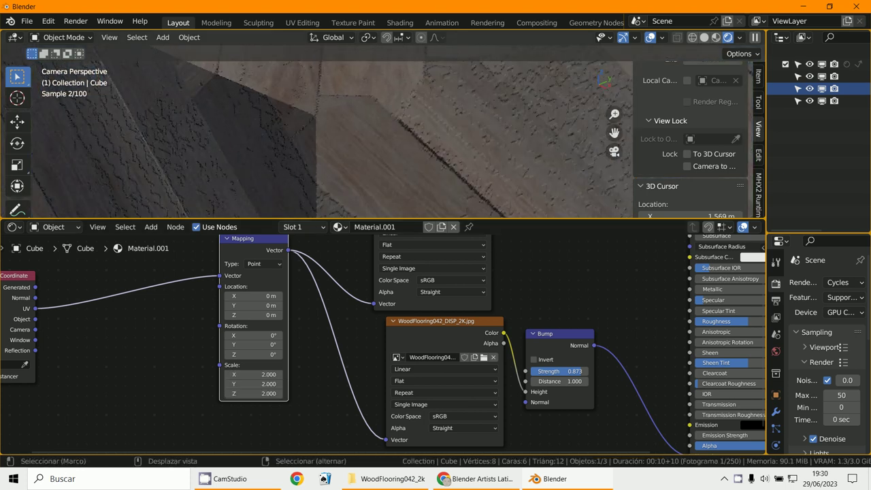
middle_drag(317, 136, 331, 180)
scroll(316, 136, down, 2)
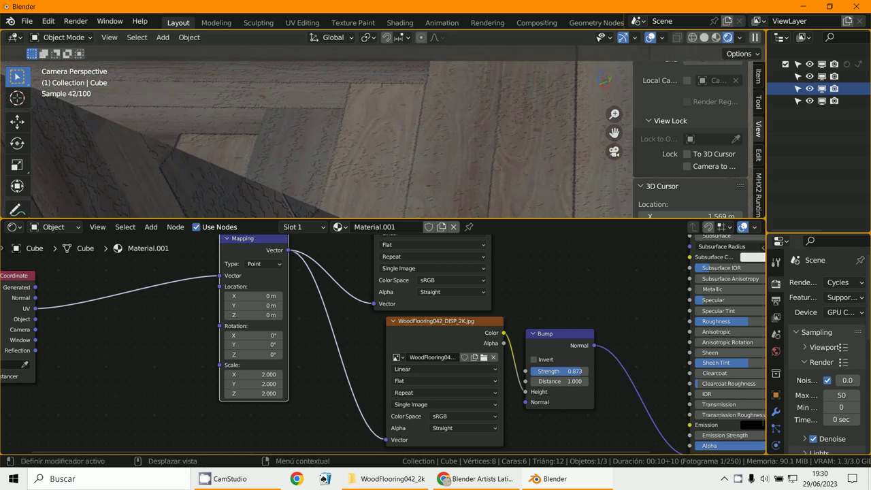
Open the World properties, widen the Properties editor and set the world background color to black
click(776, 351)
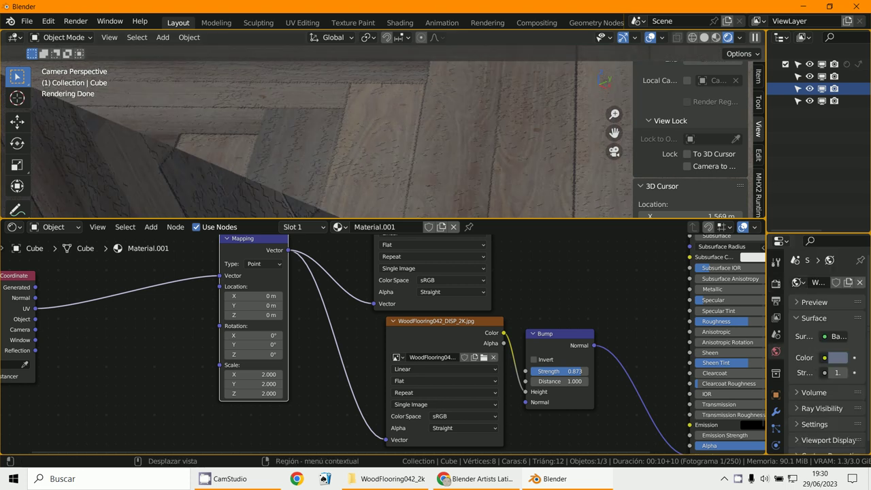
drag(768, 327, 582, 327)
click(783, 357)
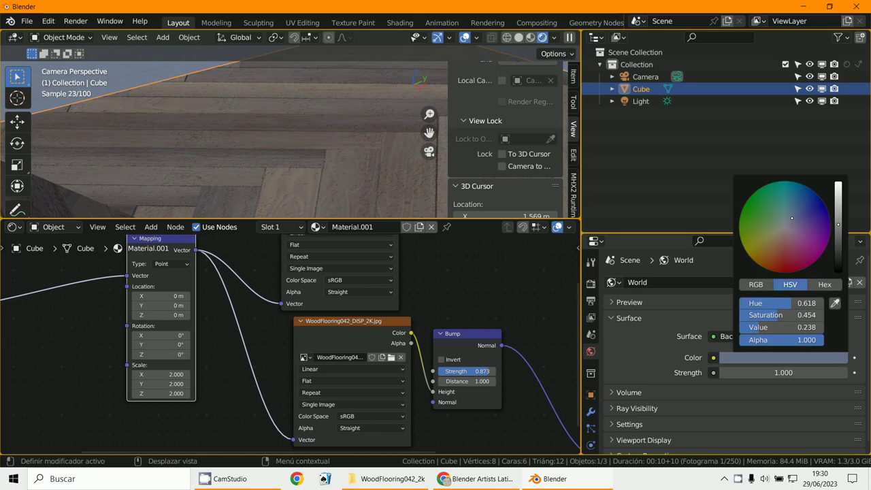
drag(810, 326, 749, 326)
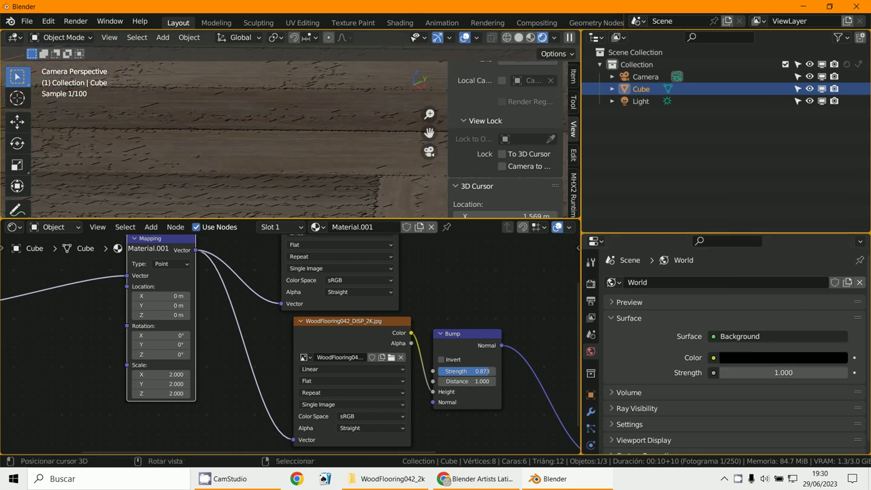
scroll(225, 136, down, 3)
scroll(225, 136, up, 3)
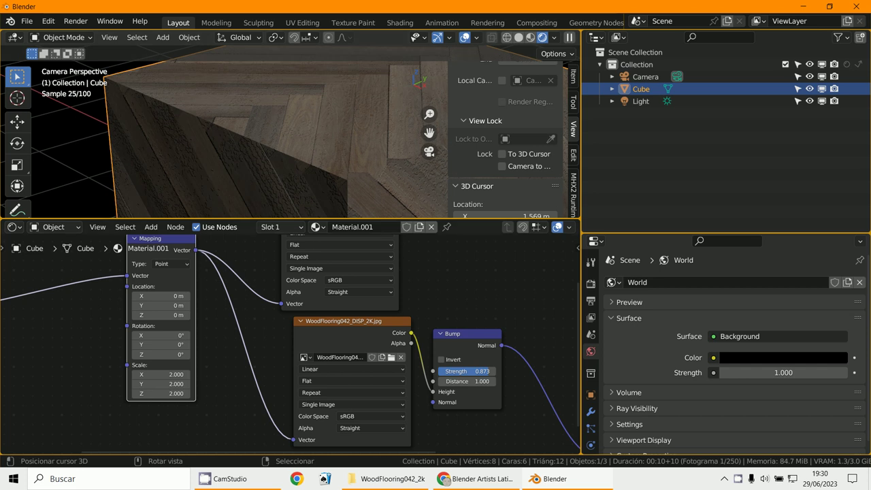
Adjust the Bump node's Strength to about 0.788
scroll(291, 344, up, 1)
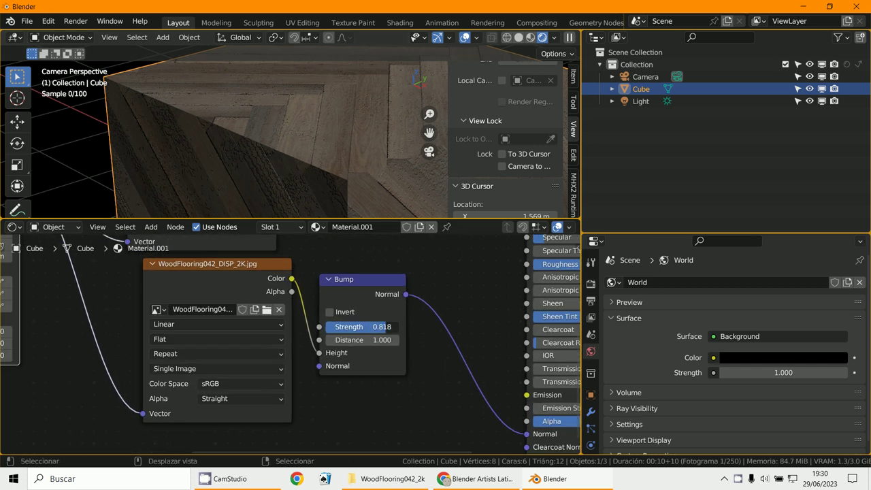
mouse_move(387, 327)
mouse_down()
mouse_move(354, 327)
mouse_move(397, 327)
mouse_move(387, 327)
mouse_up()
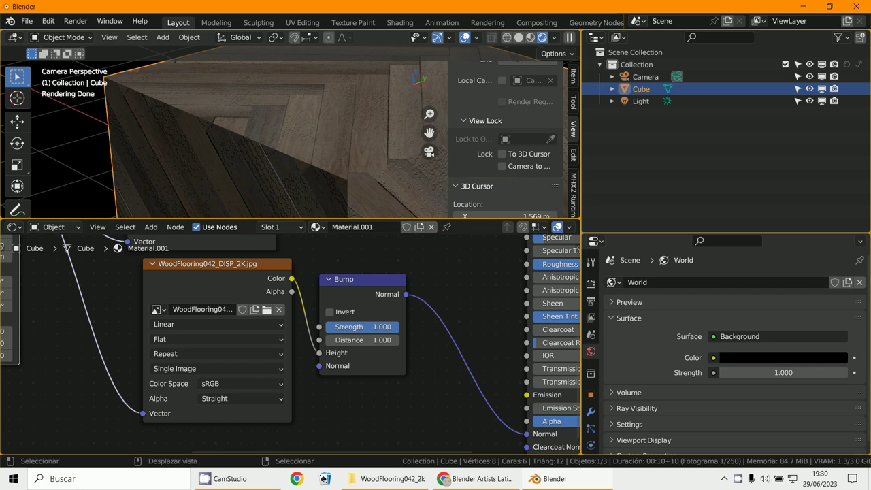
mouse_move(371, 327)
mouse_down()
mouse_move(310, 327)
mouse_move(356, 327)
mouse_up()
Set the Principled BSDF's Specular to about 0.391 and Roughness to about 0.233
scroll(293, 340, down, 2)
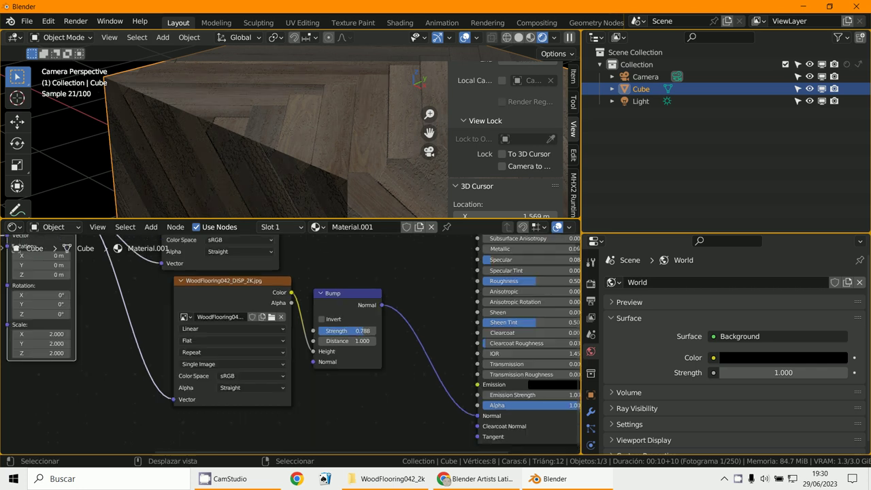
mouse_move(415, 315)
mouse_down()
mouse_move(404, 315)
mouse_move(403, 296)
mouse_move(456, 296)
mouse_move(404, 297)
mouse_move(408, 315)
mouse_move(376, 315)
mouse_move(401, 315)
mouse_up()
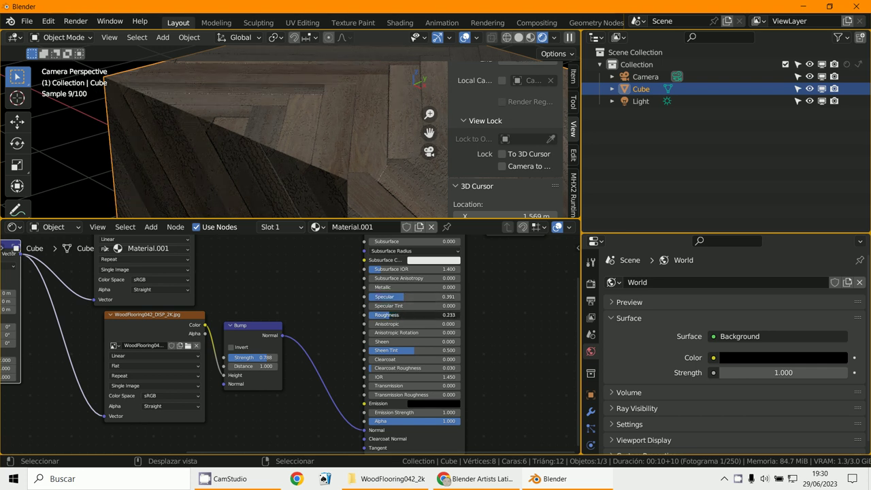
scroll(289, 342, down, 2)
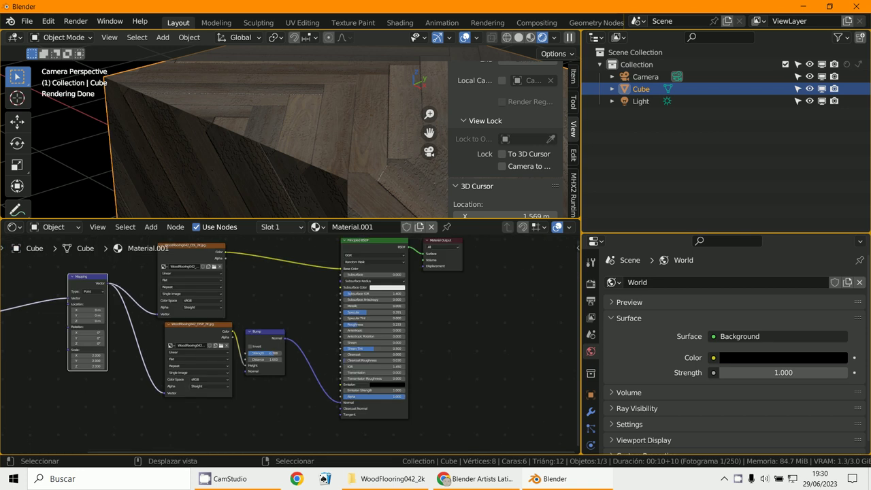
Space out the nodes by moving the Bump node slightly right and down and the DISP texture node slightly left and down
scroll(273, 327, up, 3)
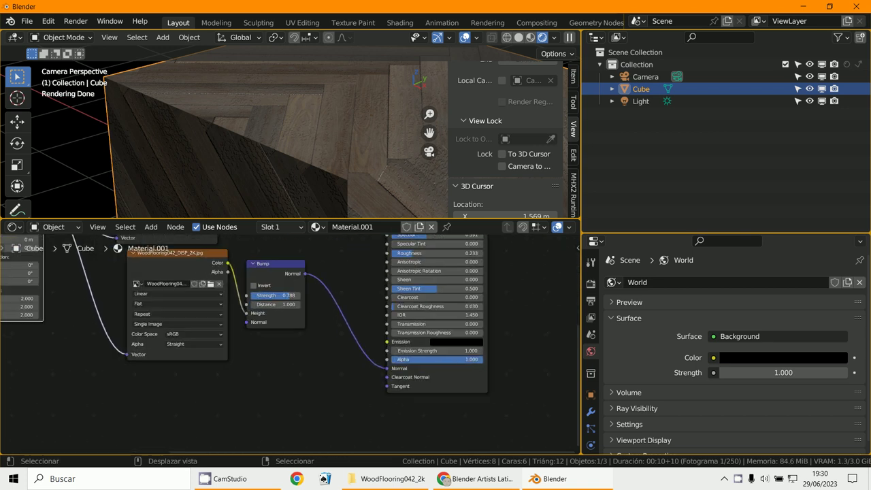
drag(286, 263, 315, 274)
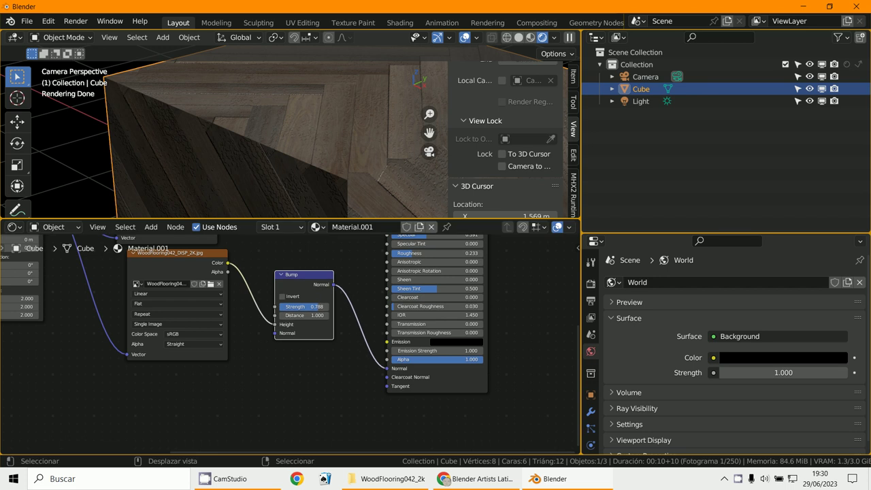
drag(177, 253, 164, 278)
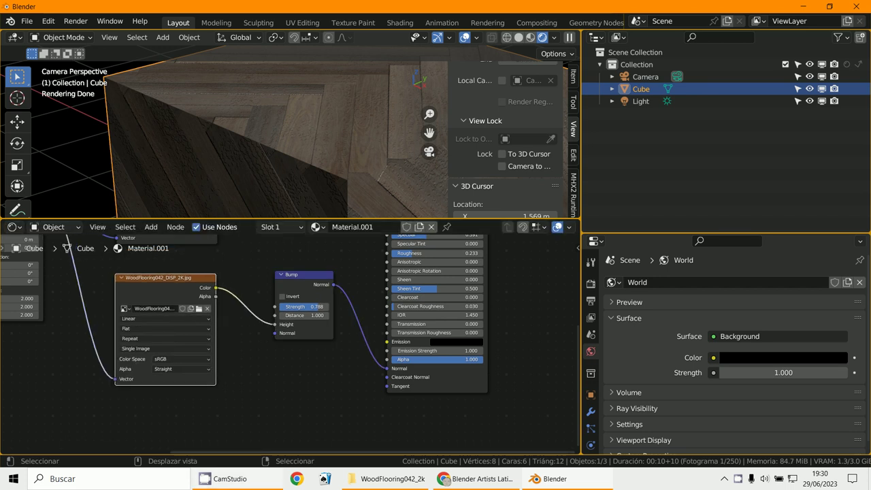
key(alt+Tab)
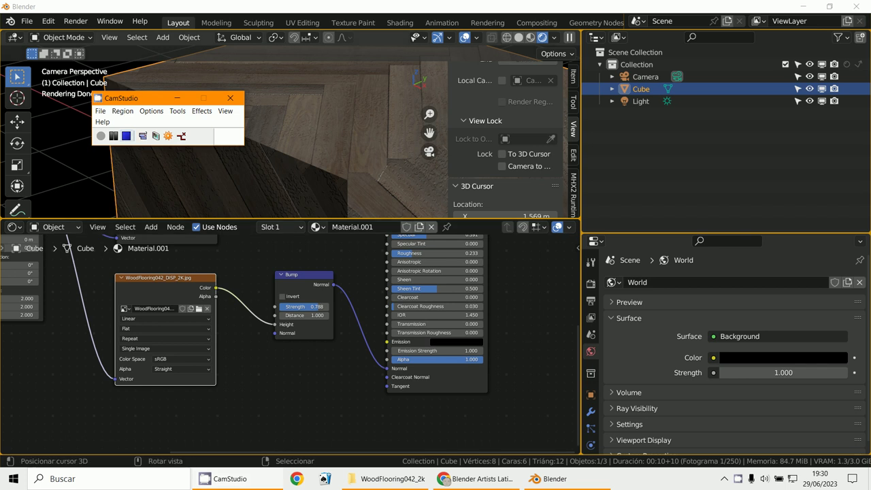